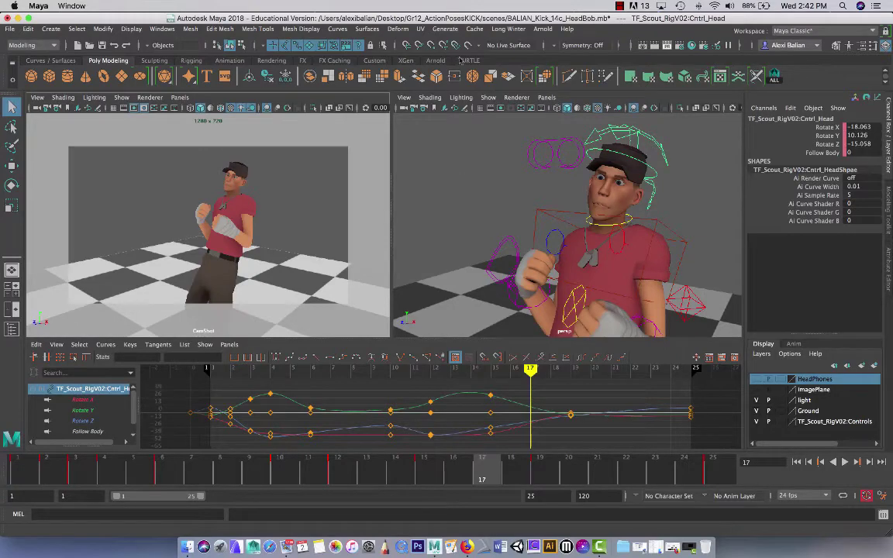
Step: Open the Windows menu to reveal the Settings/Preferences submenu
left_click(543, 29)
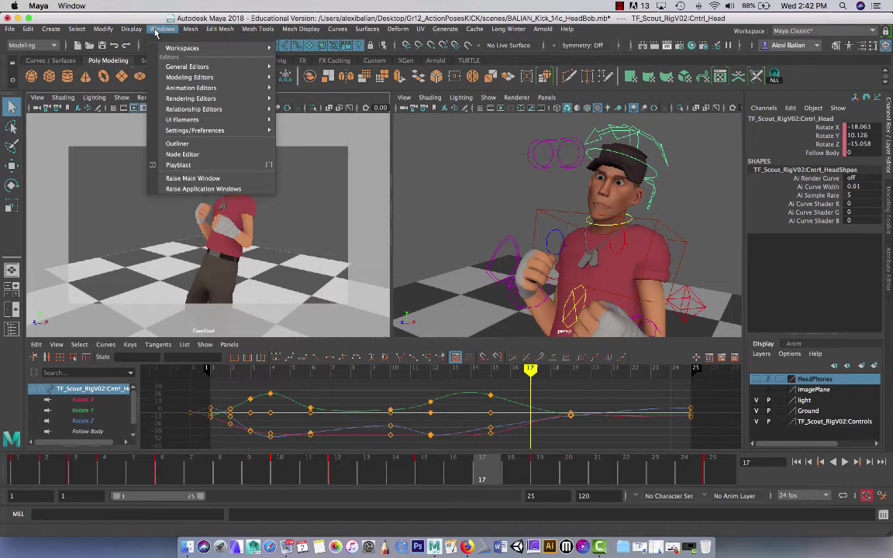
mouse_move(194, 130)
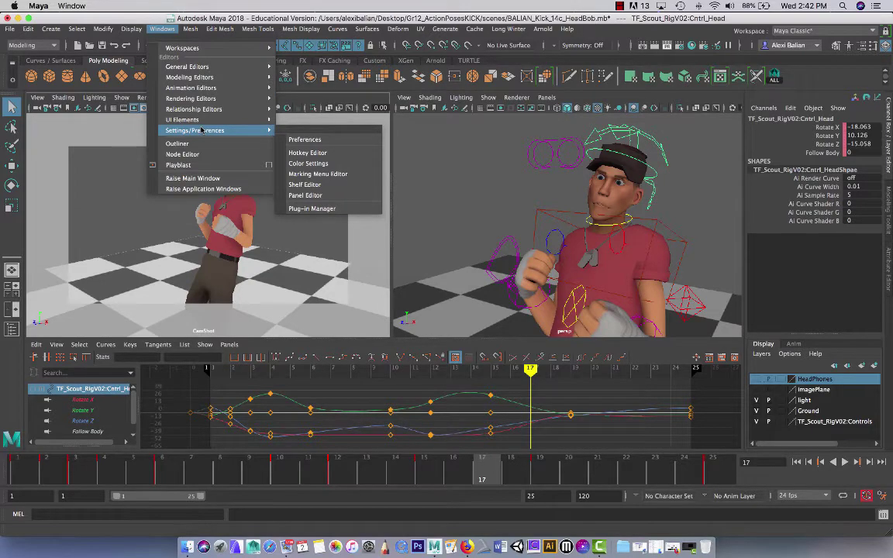
Step: In the Plug-in Manager, keep mtoa.bundle loaded and set it to auto load
left_click(309, 209)
left_click_drag(350, 198, 306, 26)
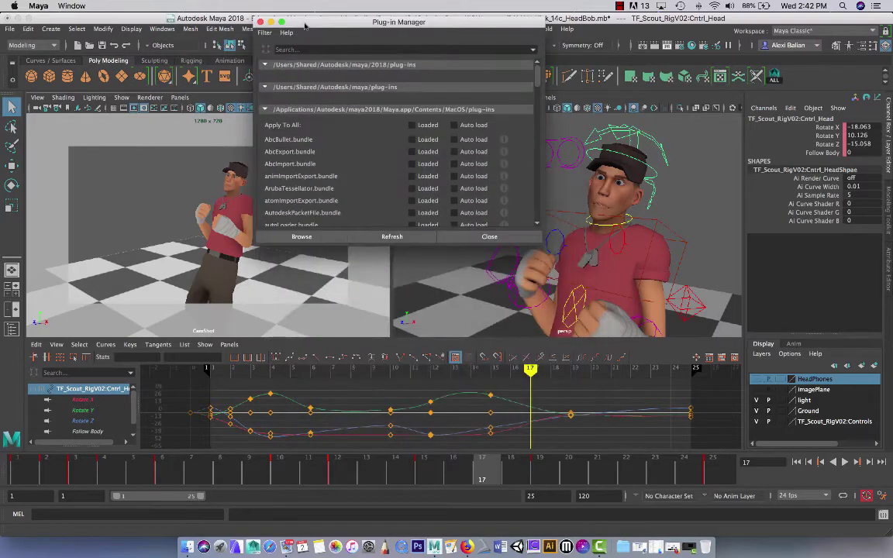
scroll(511, 152, "down", 5)
scroll(509, 152, "down", 5)
scroll(508, 152, "down", 5)
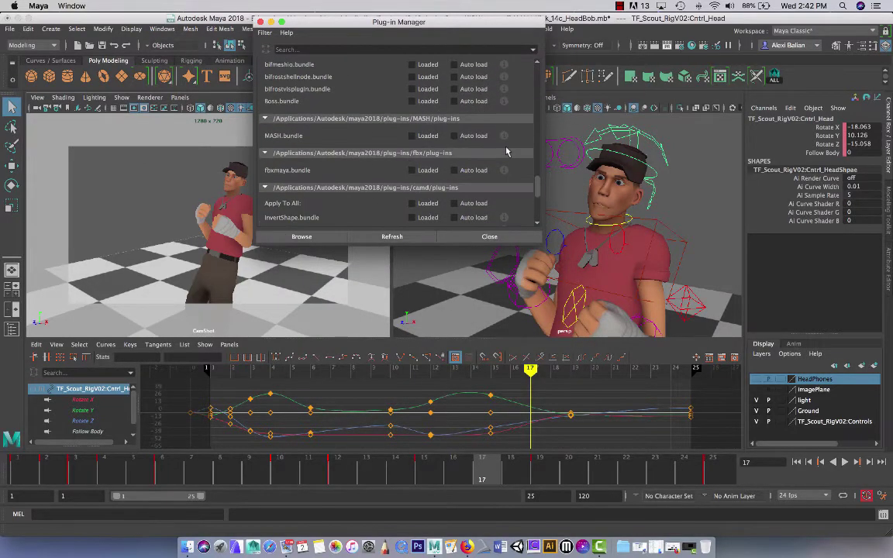
scroll(506, 151, "down", 5)
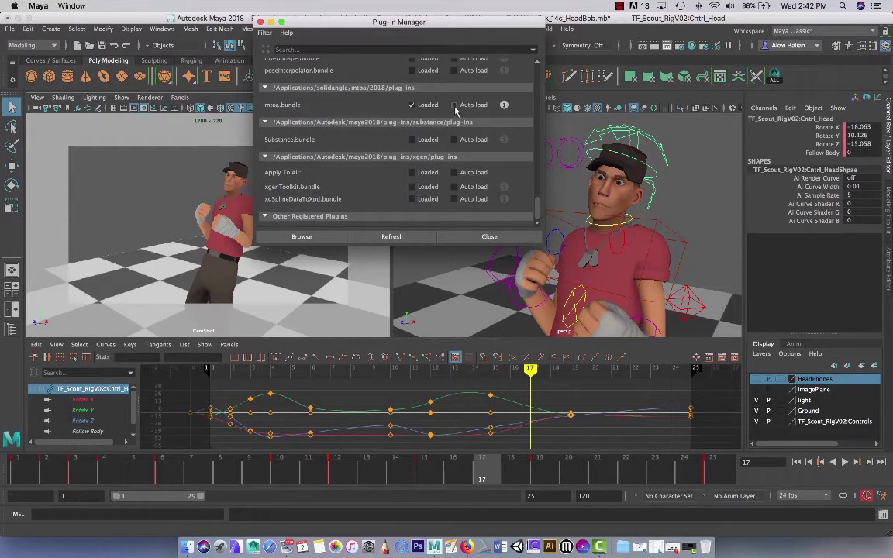
left_click(412, 104)
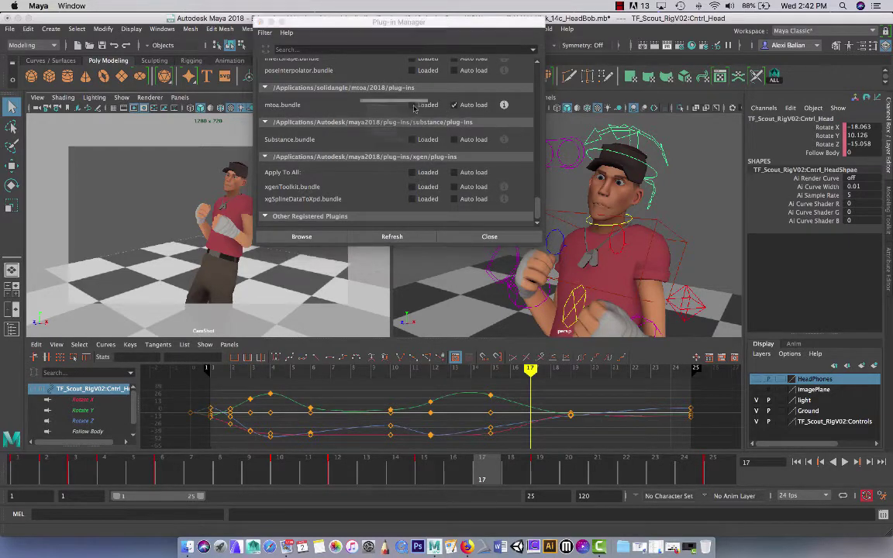
left_click(420, 188)
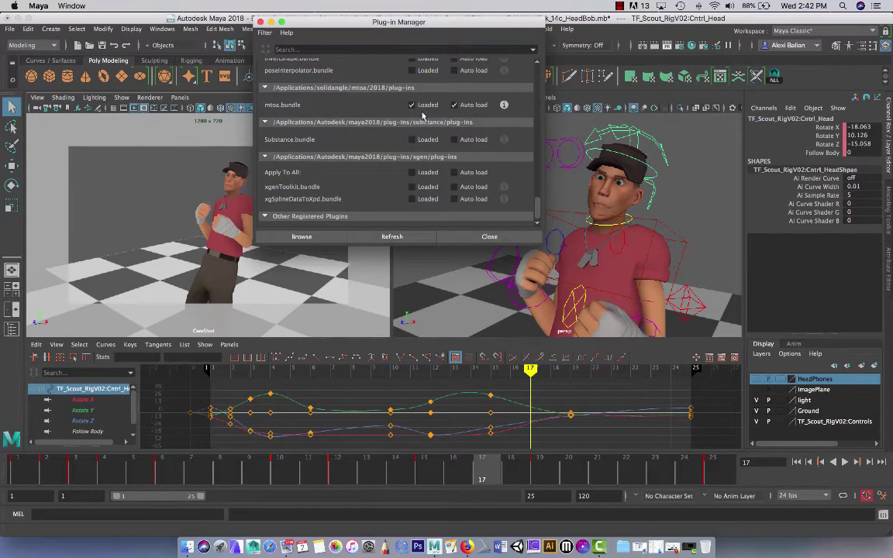
Step: Load Substance.bundle, set it to auto load, and close the Plug-in Manager
left_click(412, 139)
left_click(452, 141)
left_click(489, 237)
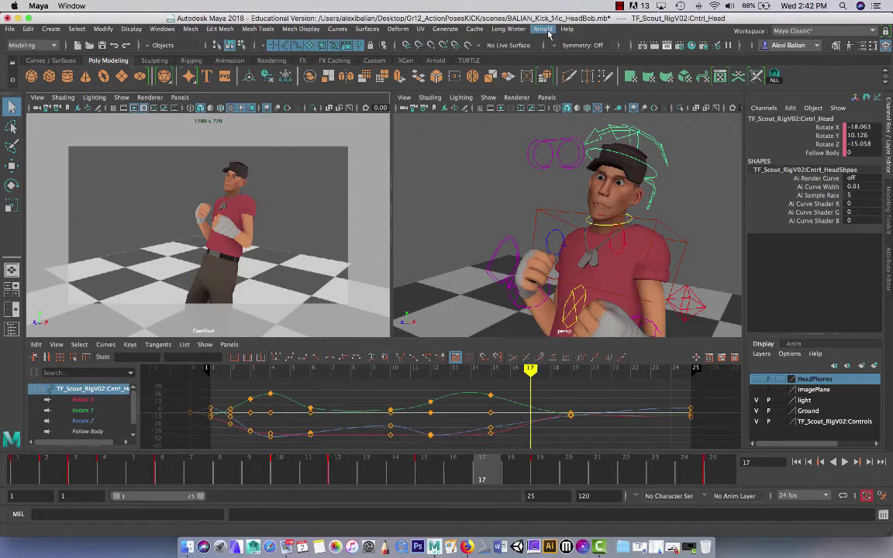
Step: Deselect the rig controls and light the viewport with all scene lights
left_click(477, 210)
scroll(477, 210, "down", 4)
scroll(476, 210, "down", 2)
left_click_drag(477, 210, 480, 197, "alt")
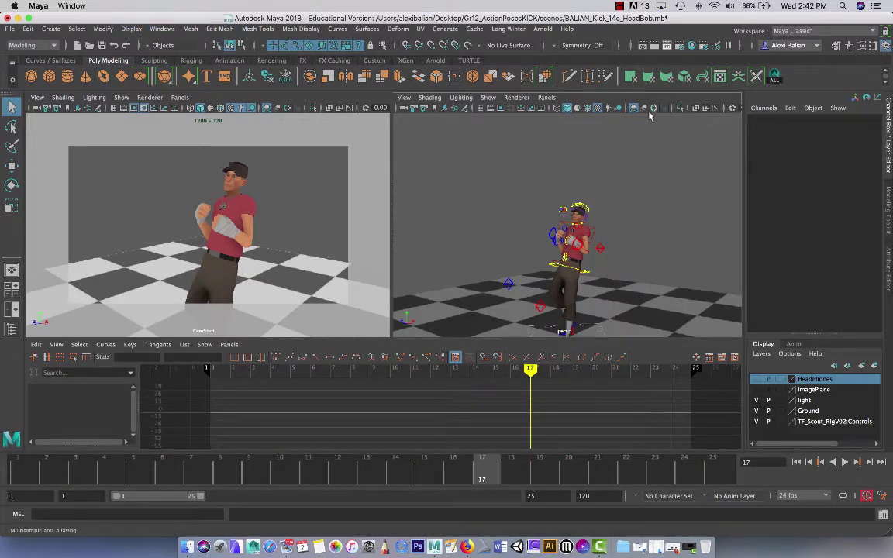
left_click(608, 108)
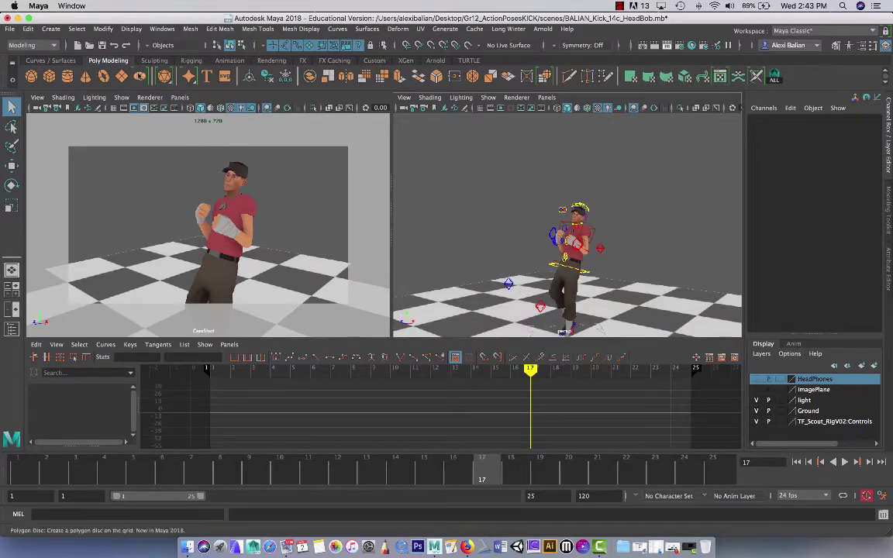
Step: Delete aiSkyDomeLight1 from the scene using the Outliner
left_click(162, 29)
left_click(184, 144)
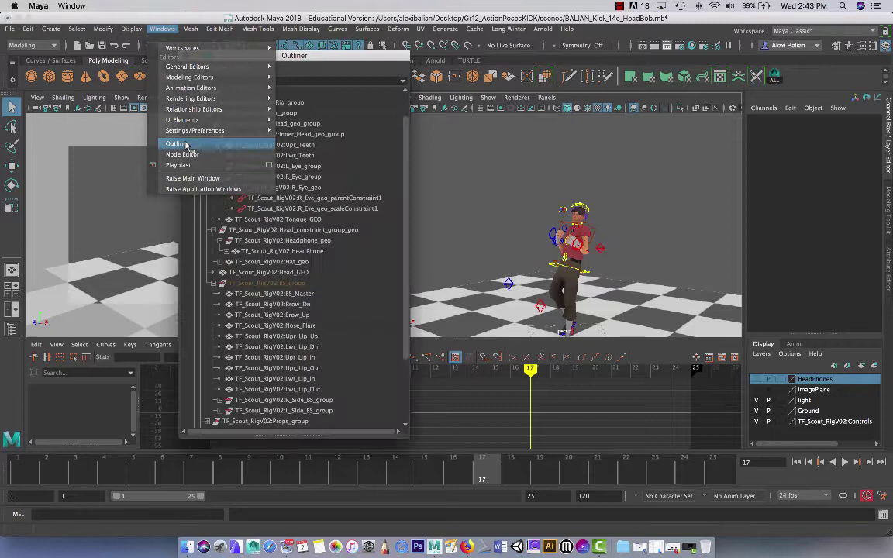
left_click(192, 99)
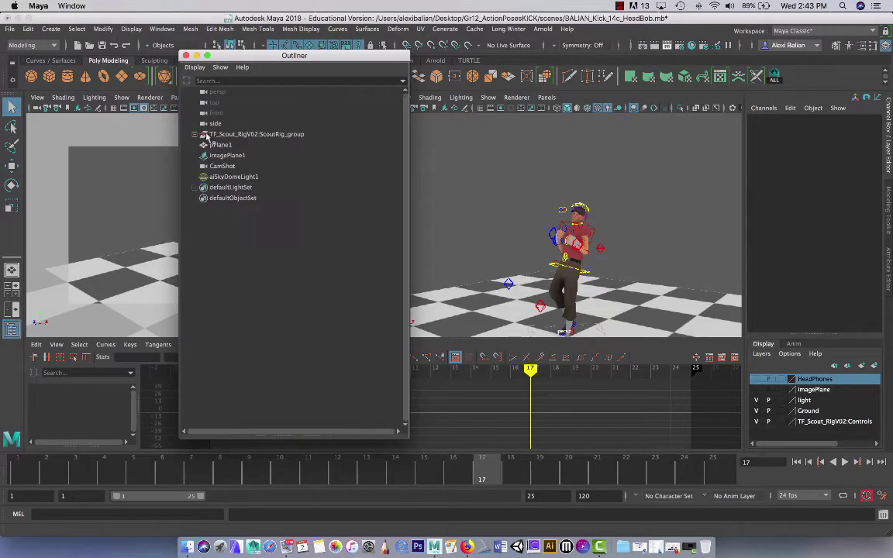
left_click(226, 177)
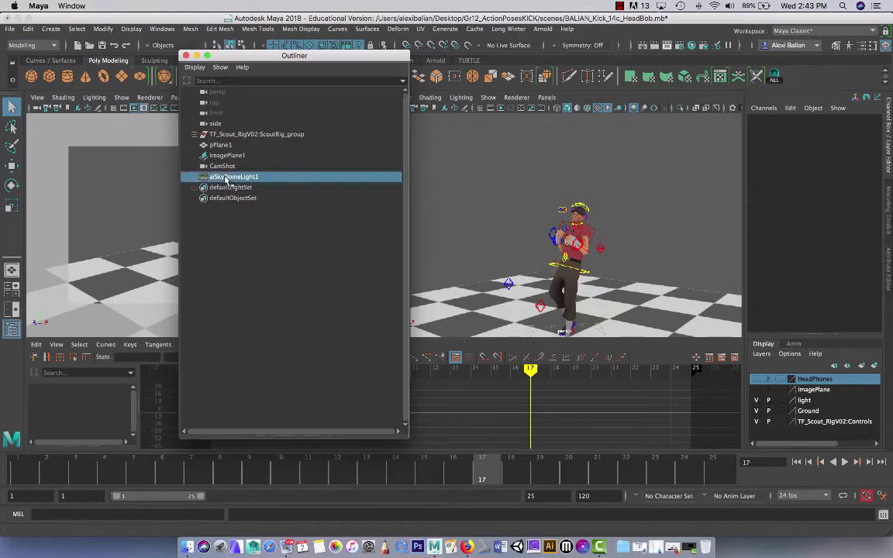
key("Delete")
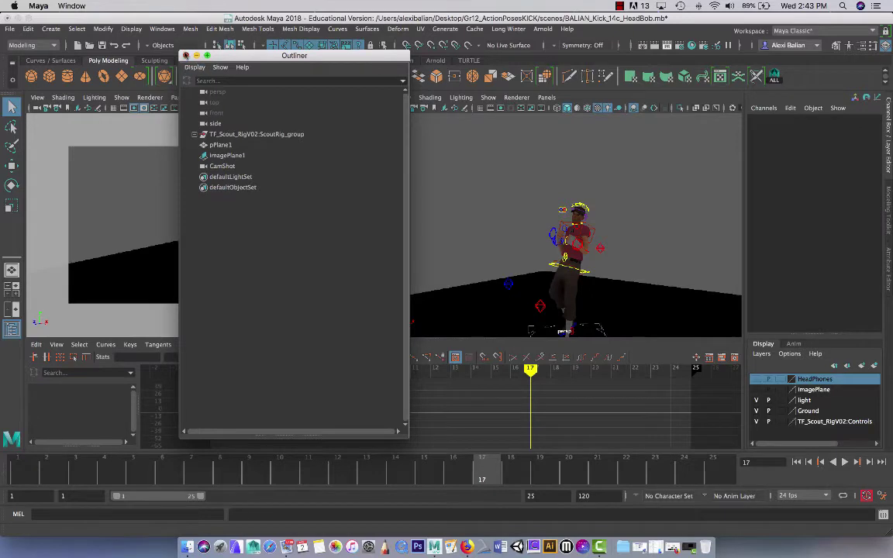
left_click(186, 55)
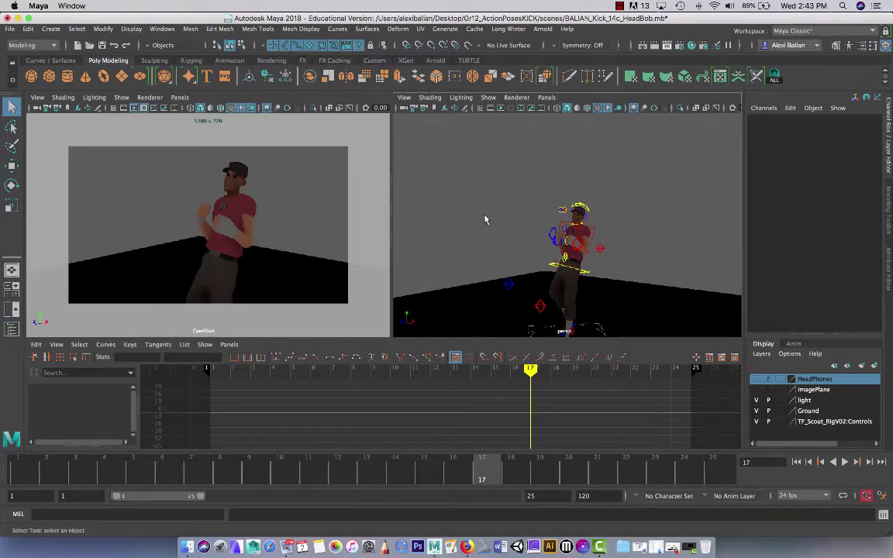
Step: Maximise the perspective panel and zoom in frontally on the scout's upper body
key("space")
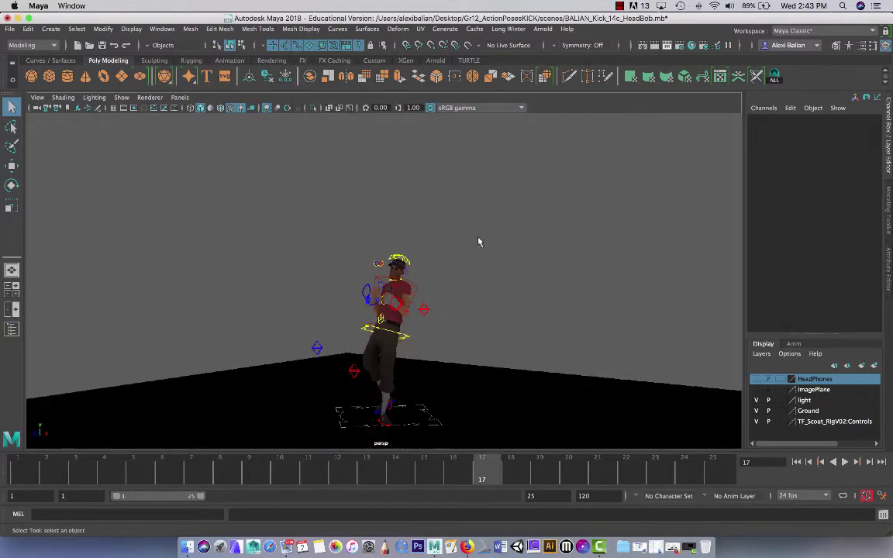
mouse_move(479, 242)
left_mouse_down("alt")
mouse_move(548, 177)
mouse_move(560, 194)
mouse_move(358, 222)
left_mouse_up("alt")
scroll(481, 205, "up", 3)
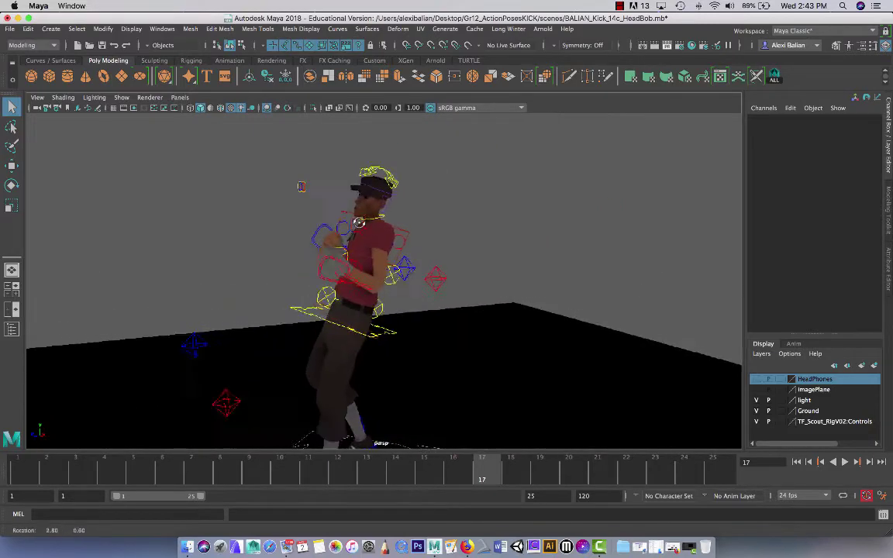
scroll(358, 222, "up", 2)
scroll(372, 222, "up", 1)
scroll(387, 221, "up", 1)
scroll(413, 221, "up", 2)
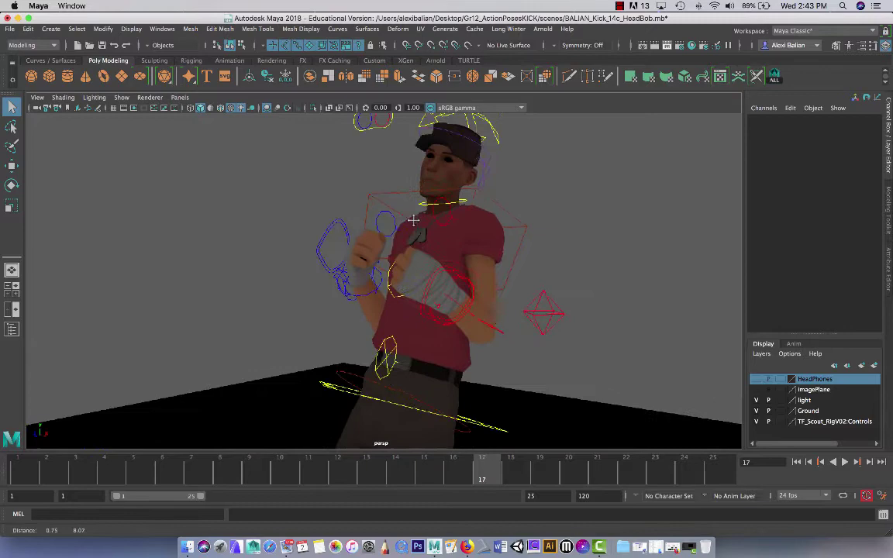
left_click_drag(413, 220, 418, 186, "alt")
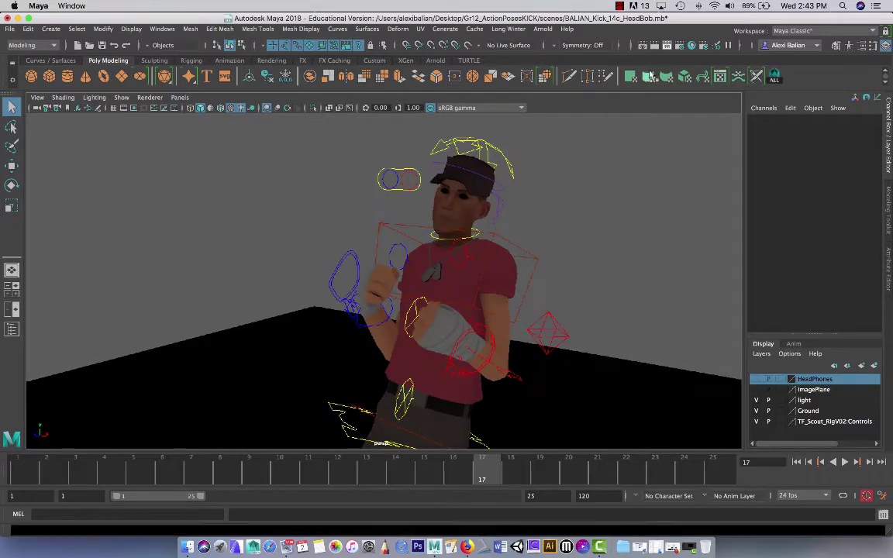
Step: Test-render frame 17 with Arnold, Maya Software, then Maya Hardware 2.0, and close Render View
left_click(650, 44)
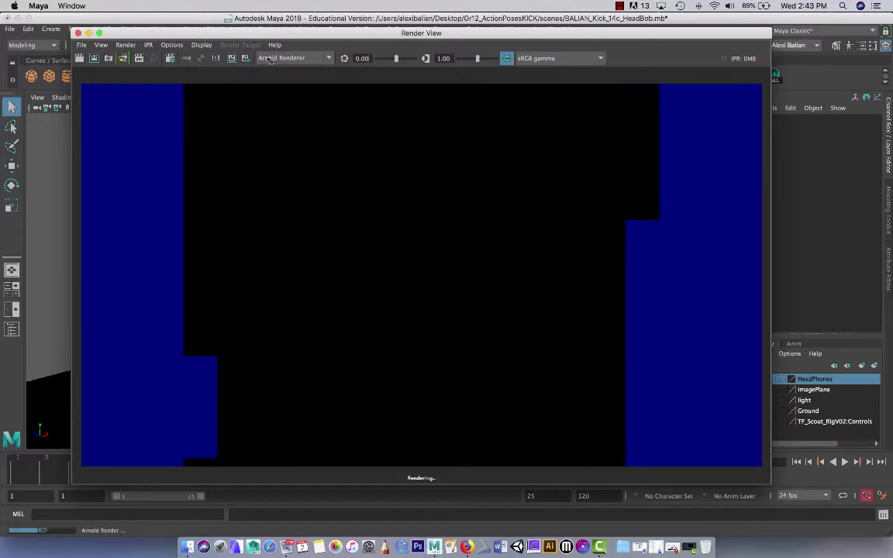
left_click(284, 64)
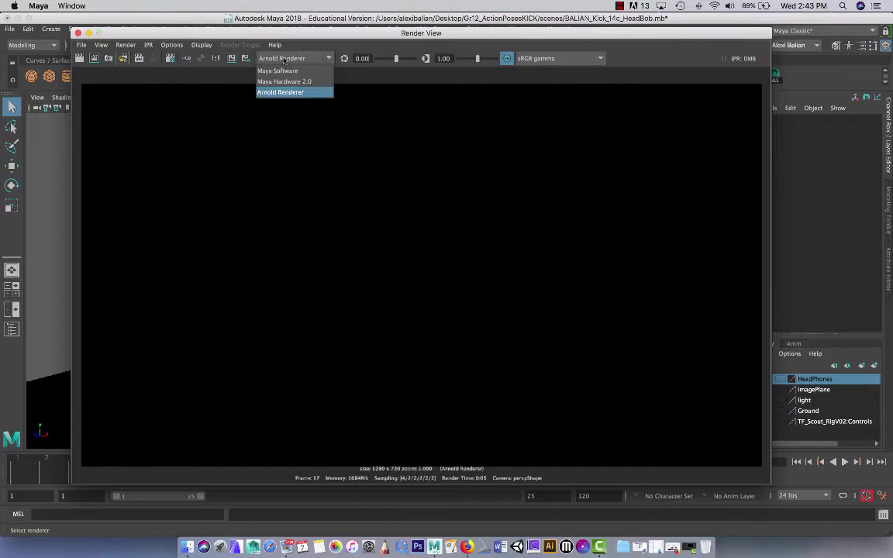
left_click(259, 70)
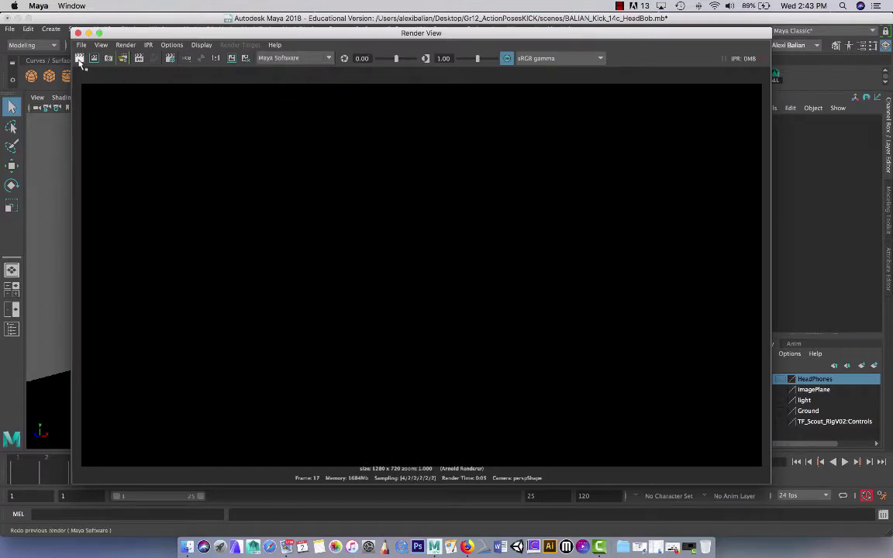
left_click(80, 57)
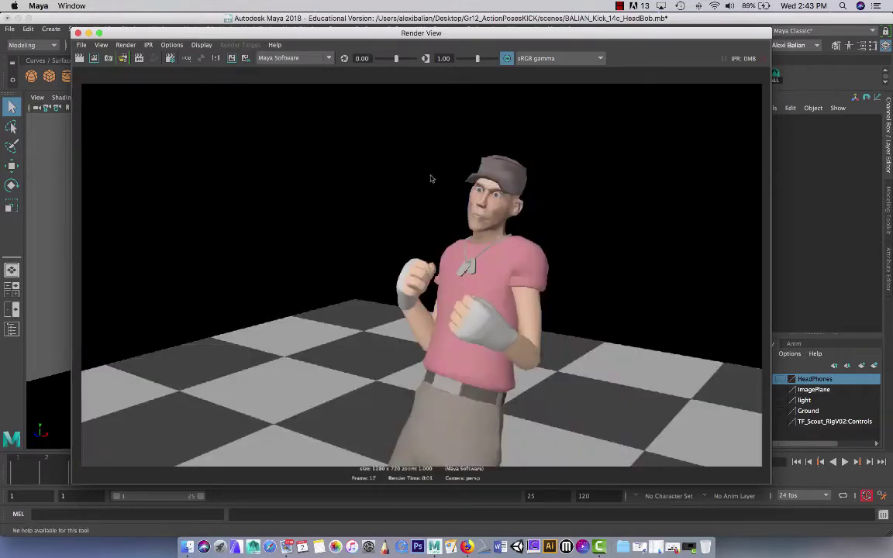
left_click(279, 59)
left_click(264, 77)
left_click(80, 58)
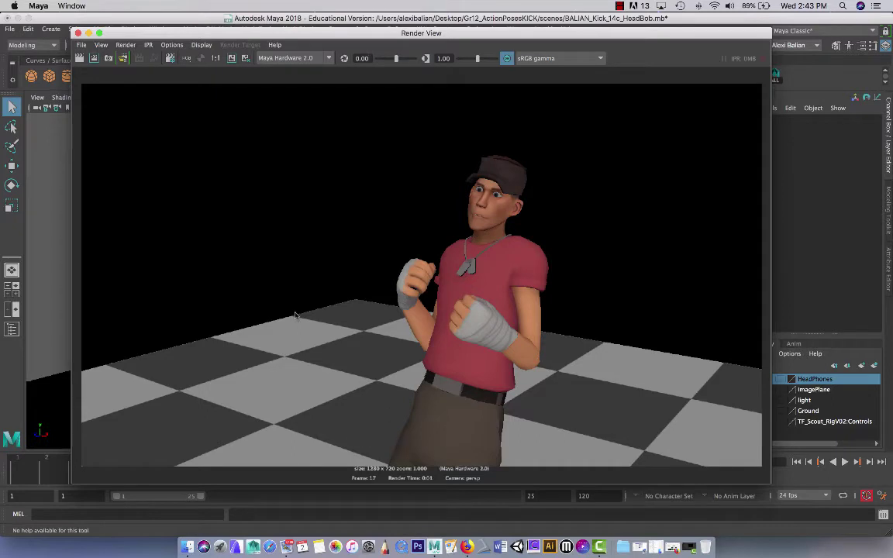
left_click(77, 33)
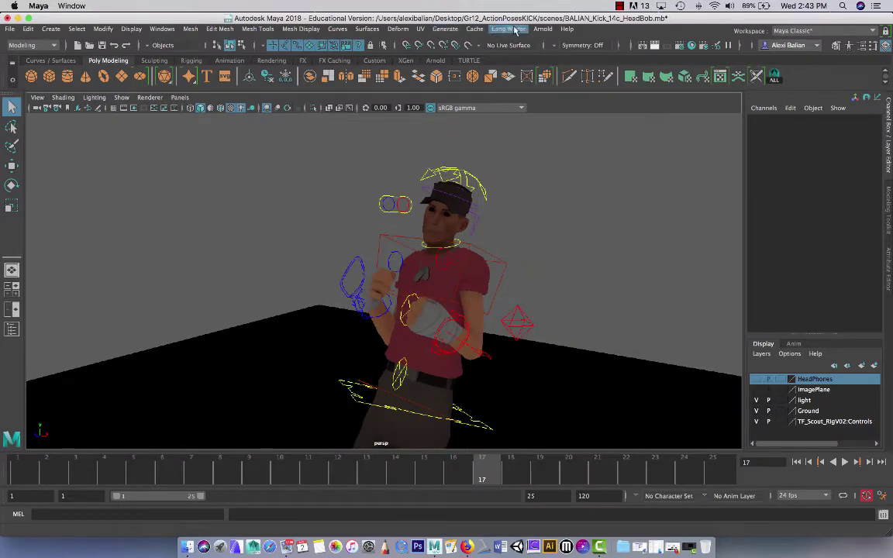
Step: Add a new Arnold skydome light from the Arnold menu
left_click(543, 30)
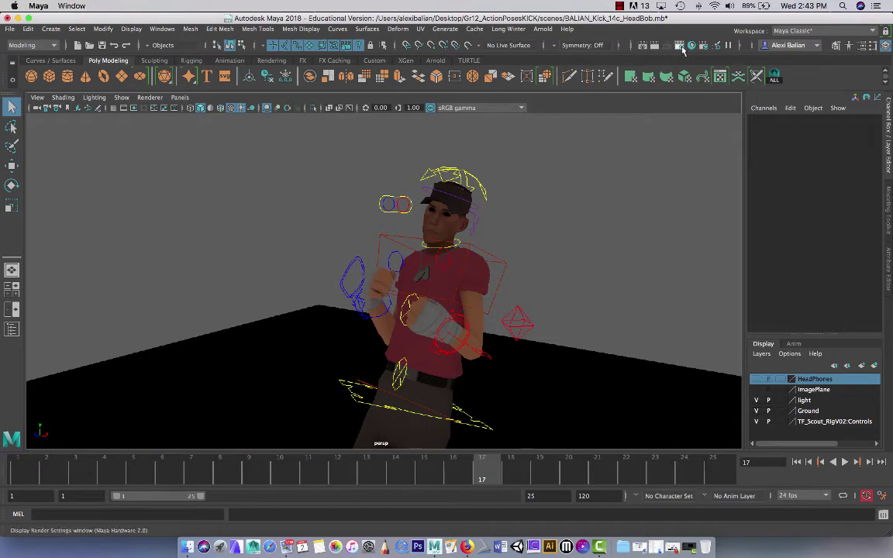
left_click(542, 30)
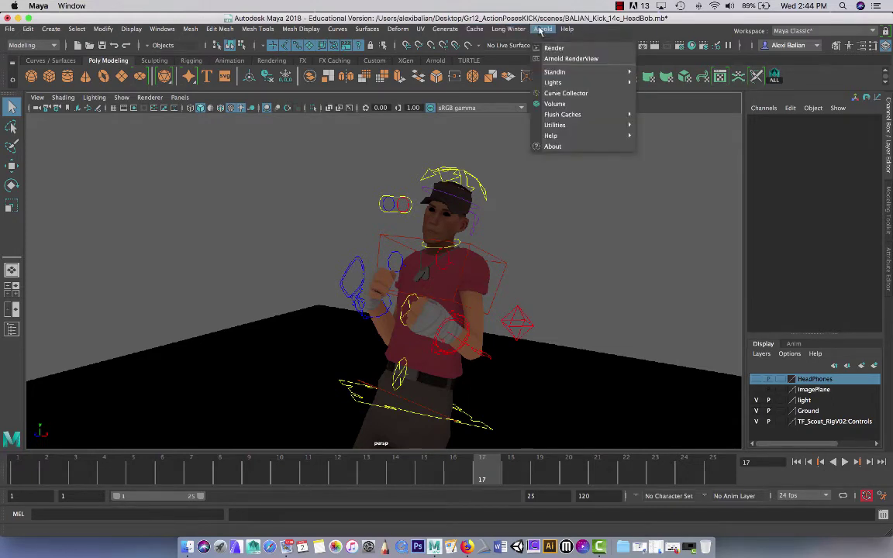
mouse_move(553, 83)
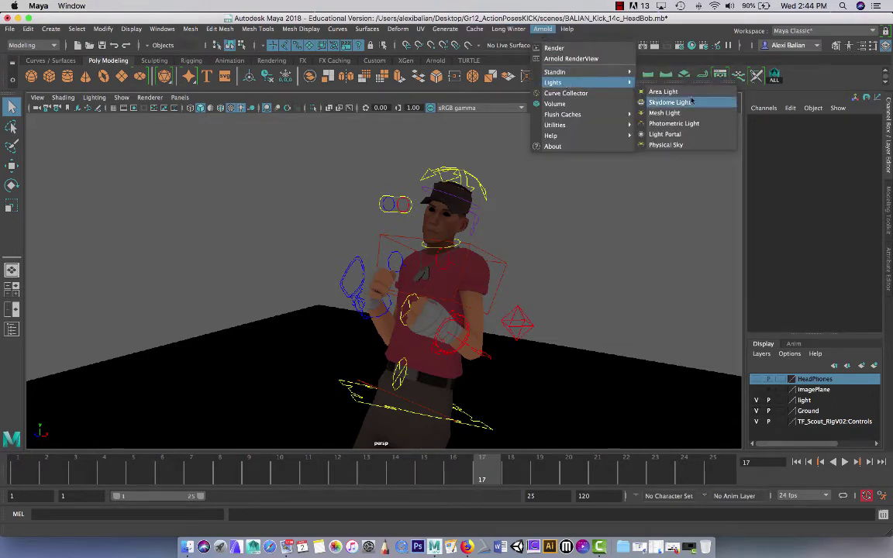
left_click(691, 102)
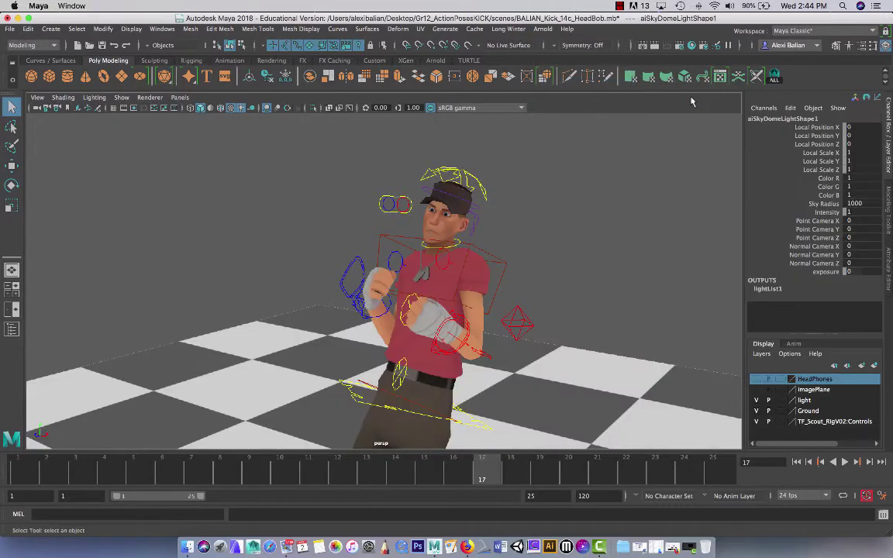
Step: Show the viewport textured (6) and lit by all scene lights (7)
left_click(241, 109)
left_click(241, 109)
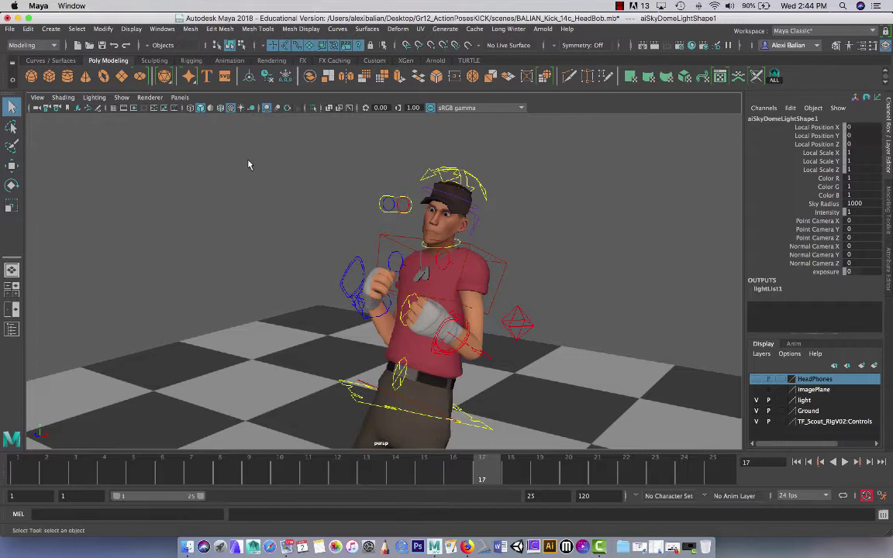
key("6")
key("7")
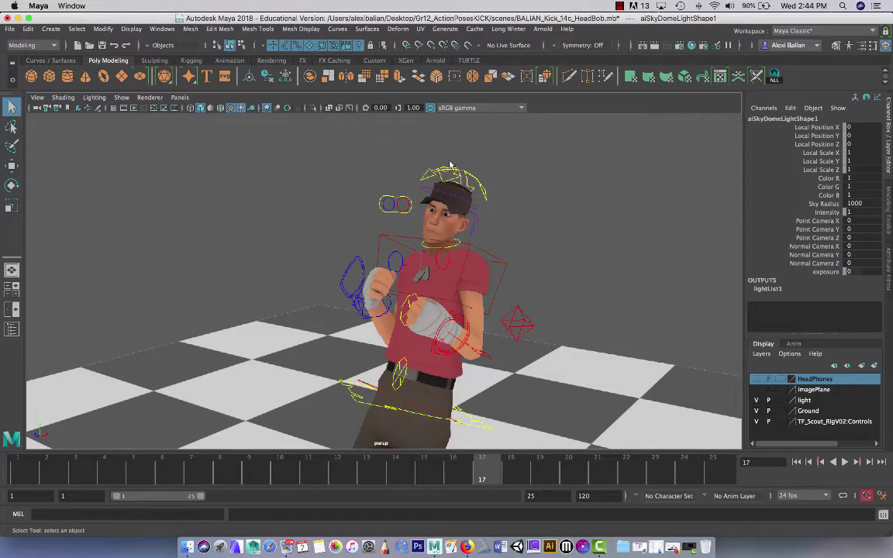
Step: In Render Settings, render using Arnold, keeping name_#.ext frame numbering
left_click(679, 47)
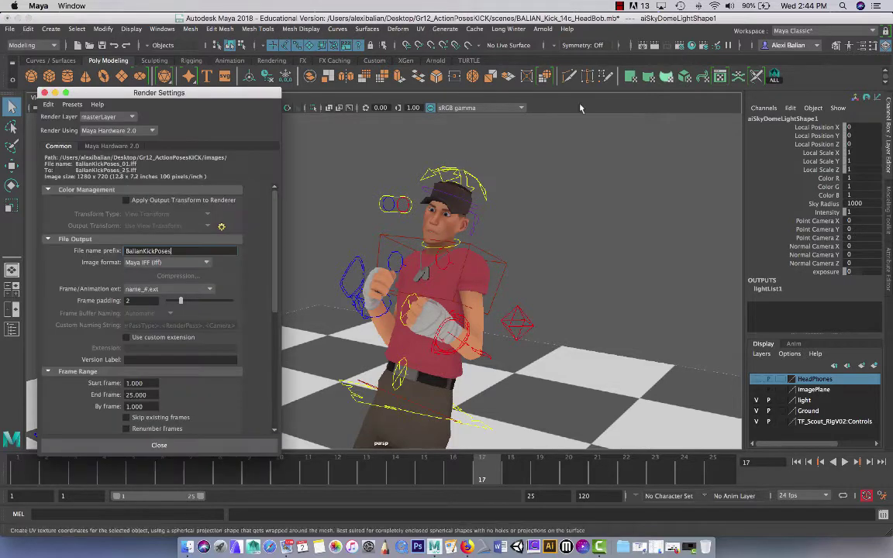
left_click(116, 130)
left_click(101, 140)
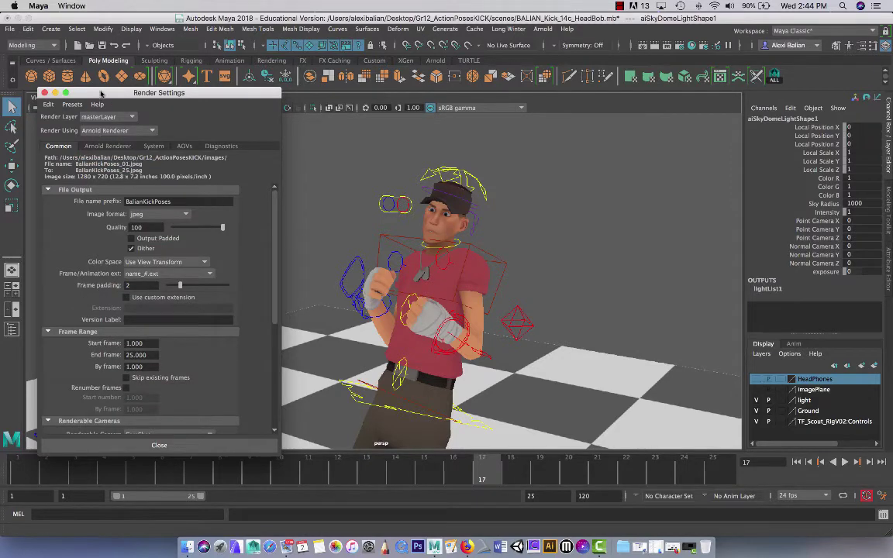
left_click_drag(87, 93, 221, 17)
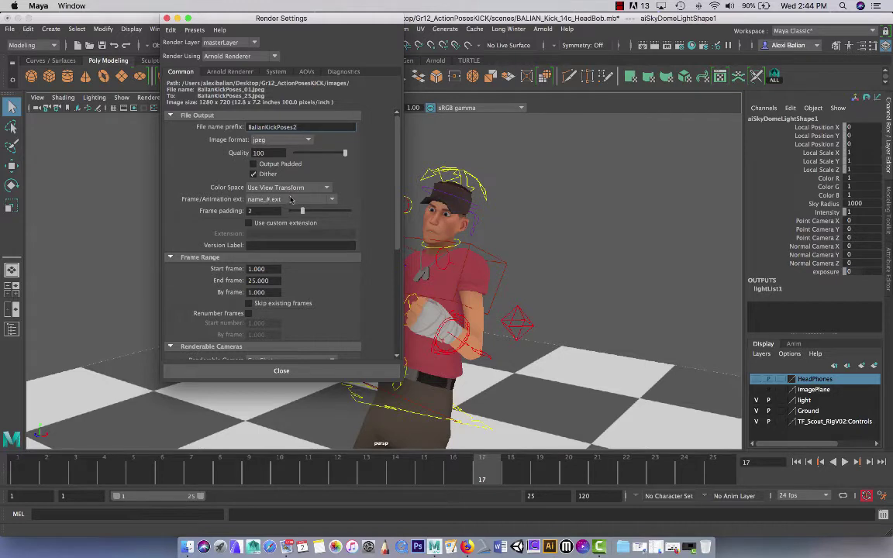
left_click(291, 199)
left_click(285, 174)
Step: Set the Arnold Camera (AA) samples to 4
scroll(318, 207, "down", 3)
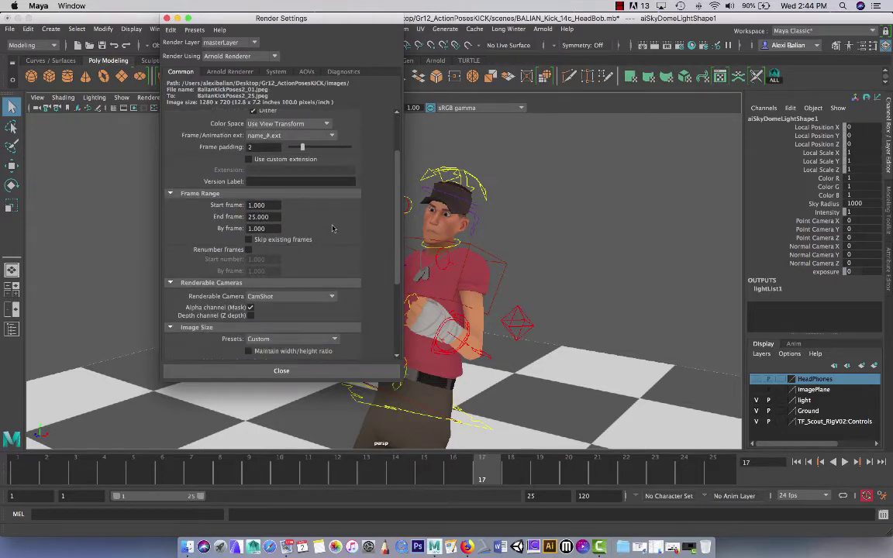
scroll(287, 330, "down", 3)
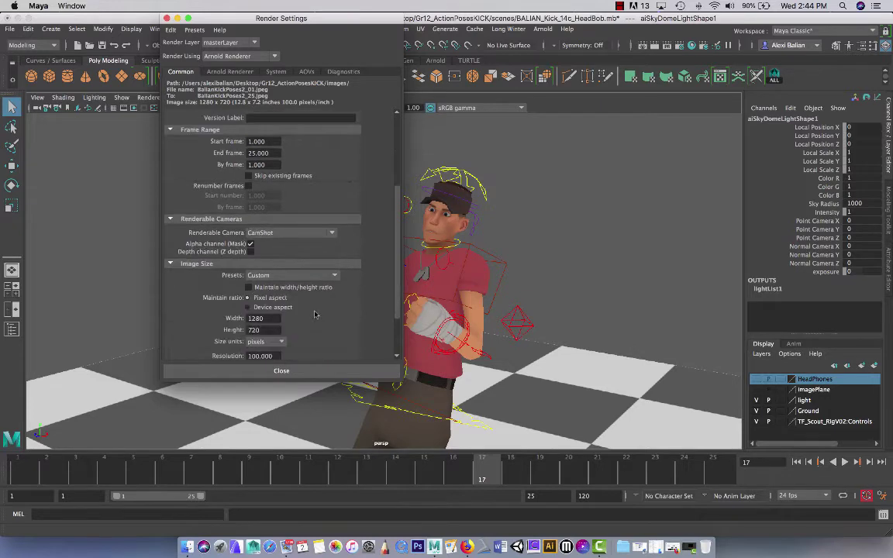
scroll(310, 318, "down", 3)
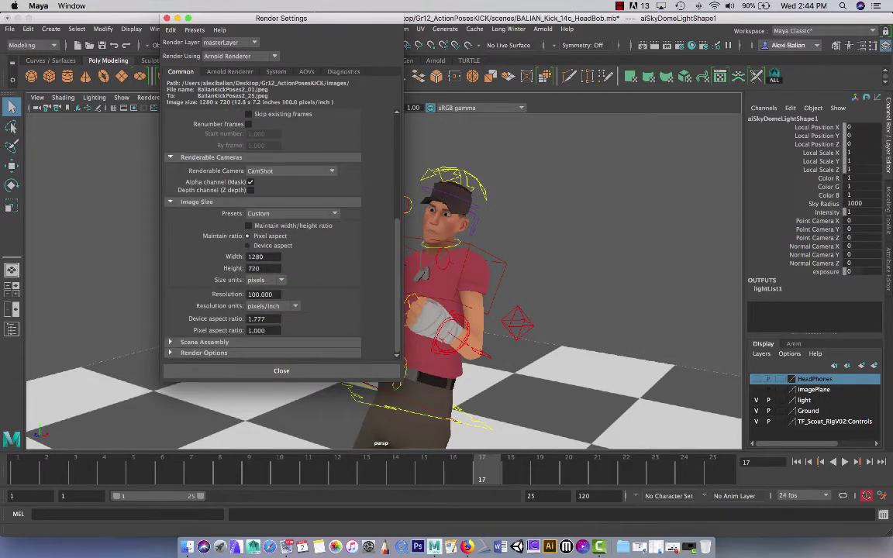
scroll(206, 147, "up", 7)
left_click(248, 73)
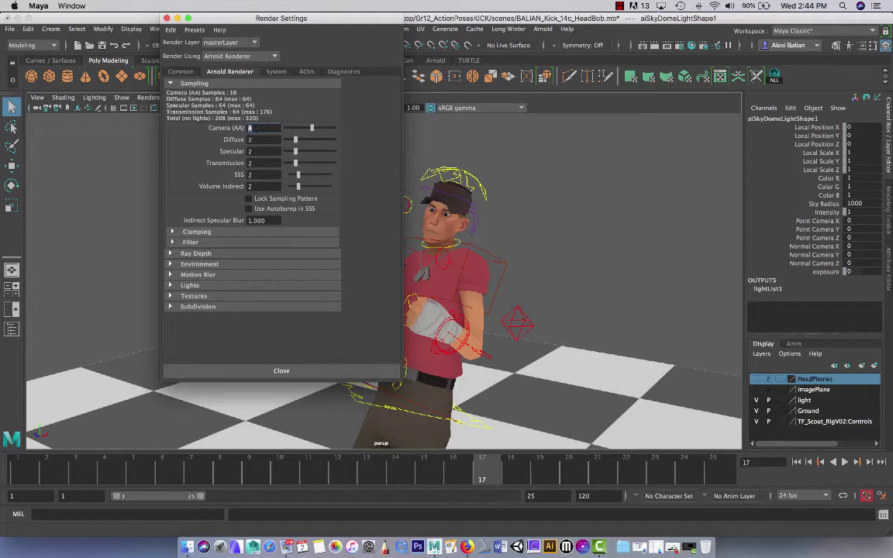
key("Tab")
Step: Set the renderable camera to persp and render the current frame with Arnold
left_click(181, 71)
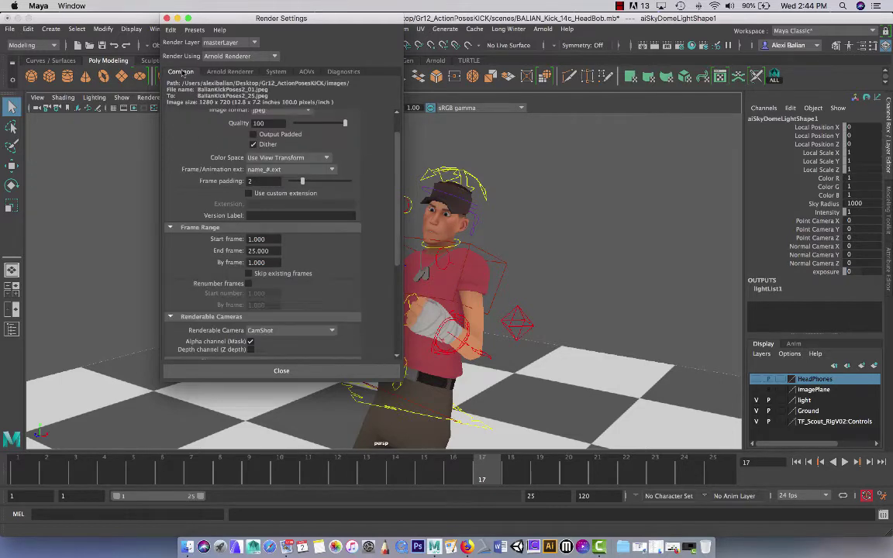
scroll(303, 157, "up", 2)
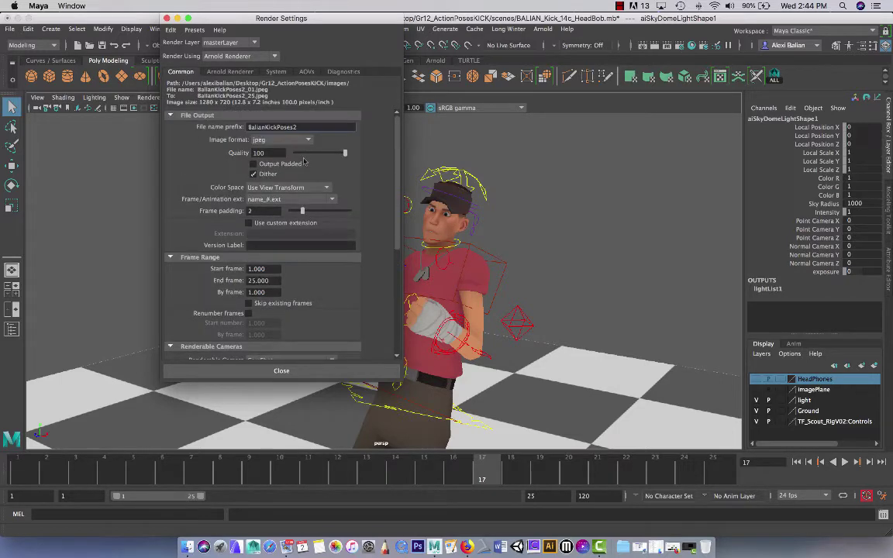
scroll(315, 303, "down", 5)
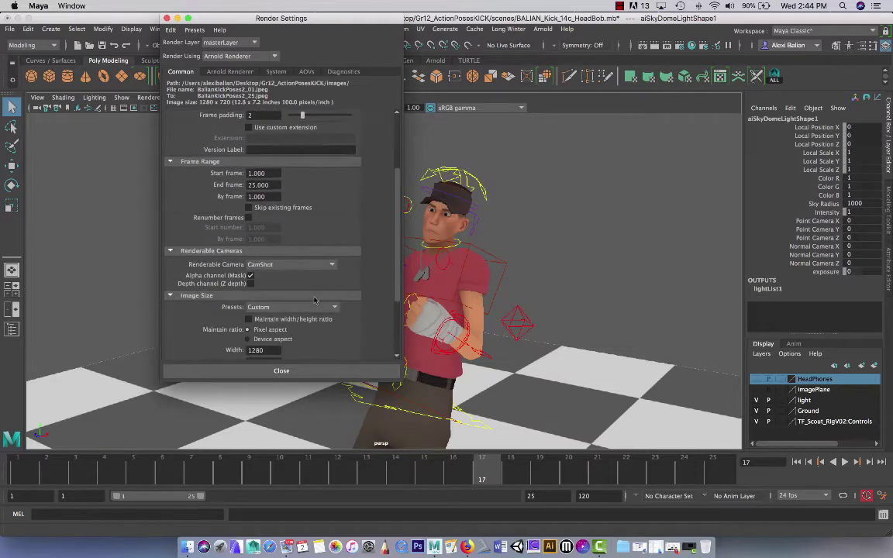
left_click(275, 264)
left_click(272, 290)
left_click(610, 45)
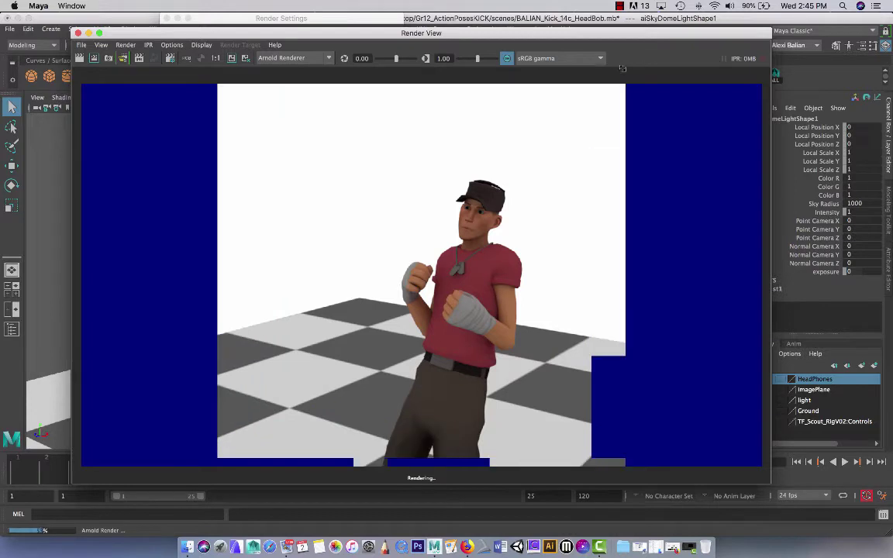
Step: Cancel saving the rendered image and close Render View
left_click(82, 45)
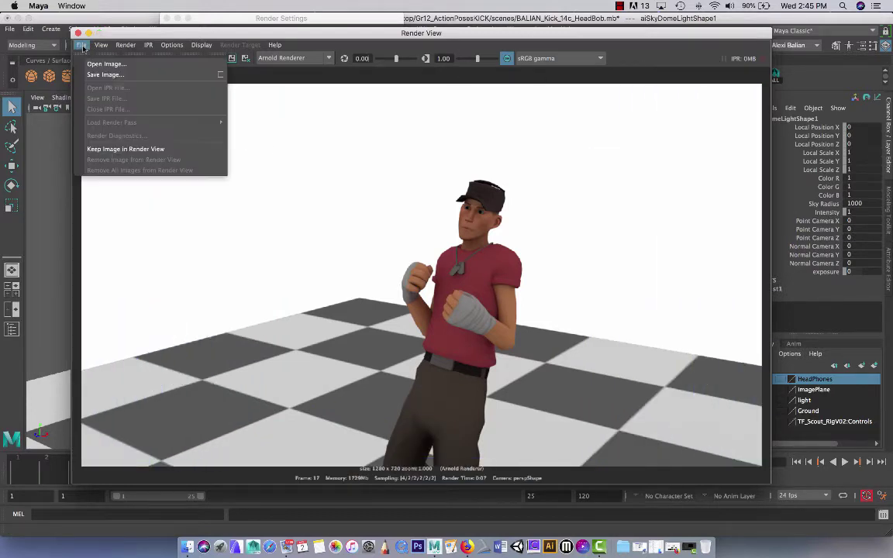
left_click(98, 73)
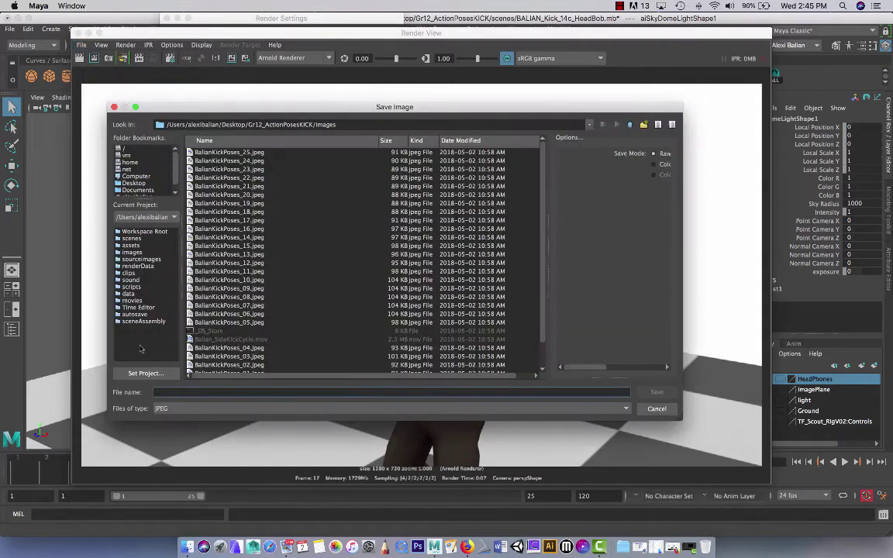
left_click(114, 107)
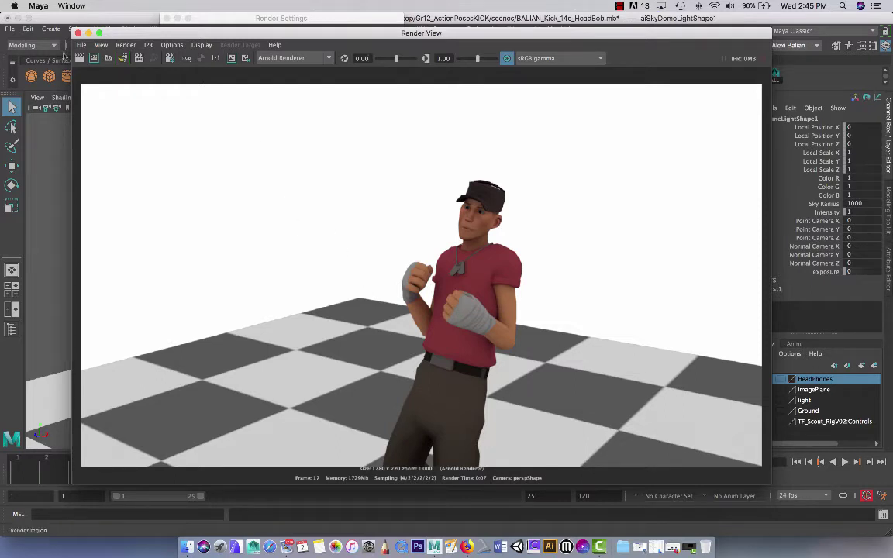
left_click(78, 33)
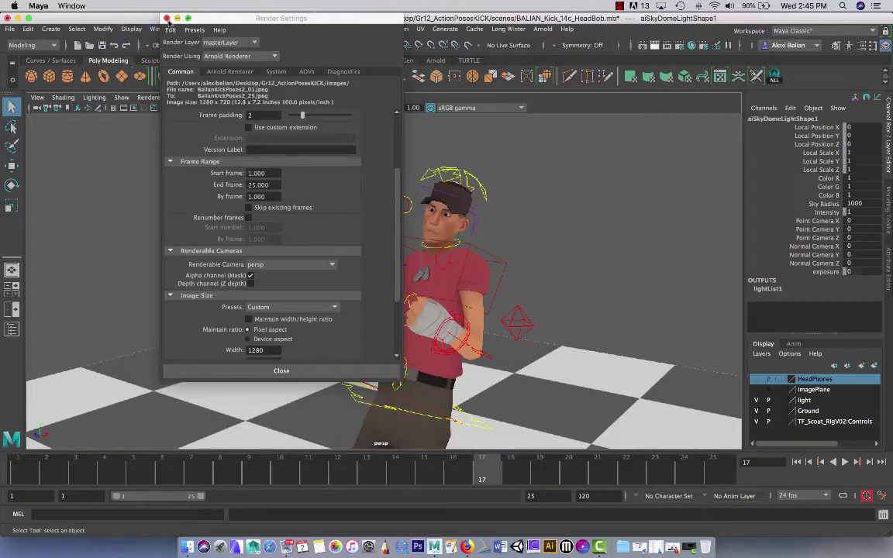
Step: Close Render Settings and look over the viewport's panel layout choices
left_click(166, 18)
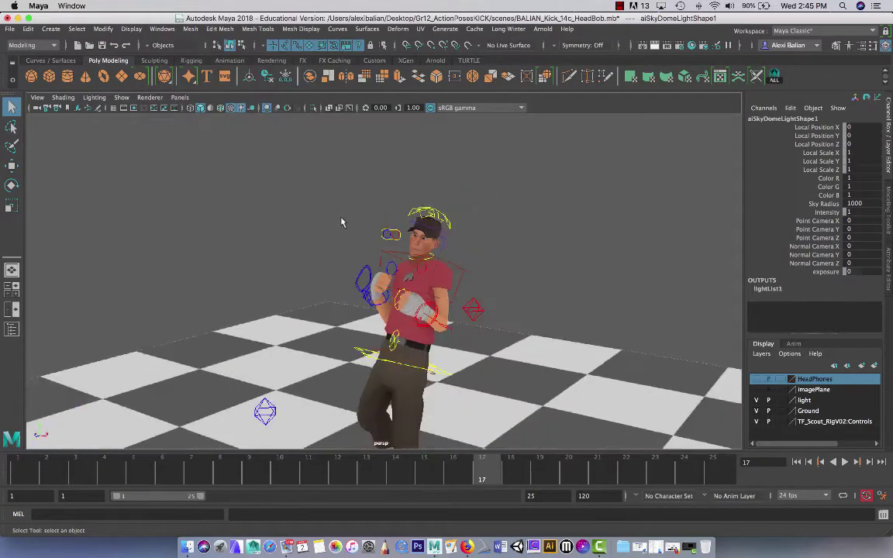
left_click(179, 98)
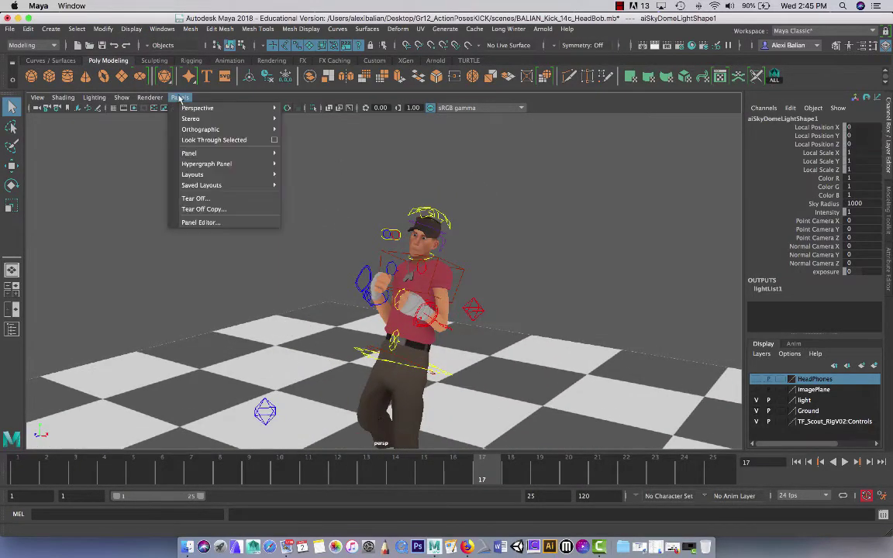
mouse_move(199, 108)
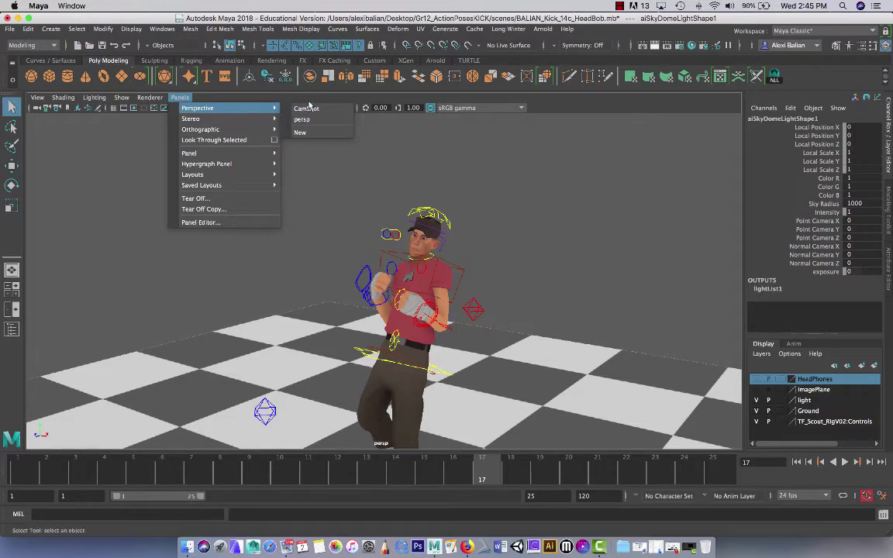
left_click(96, 143)
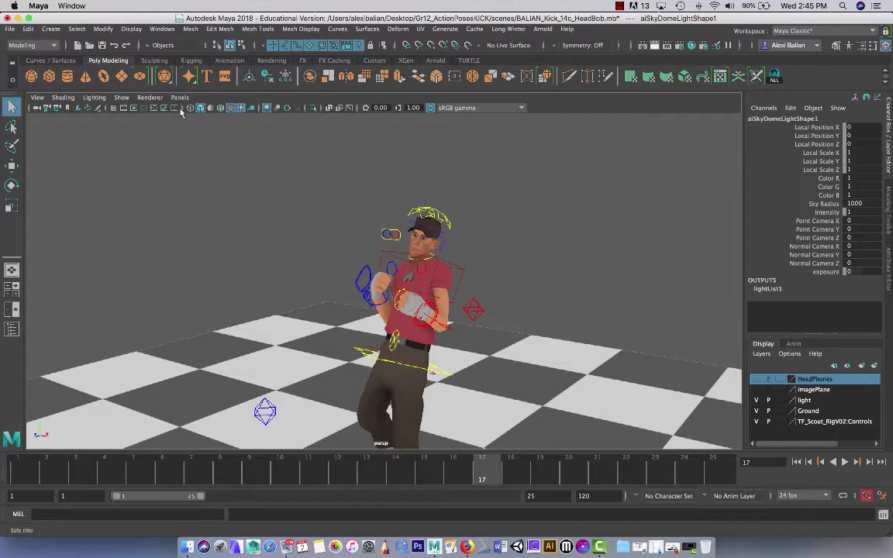
Step: Create a new camera and return to a single perspective pane
left_click(49, 31)
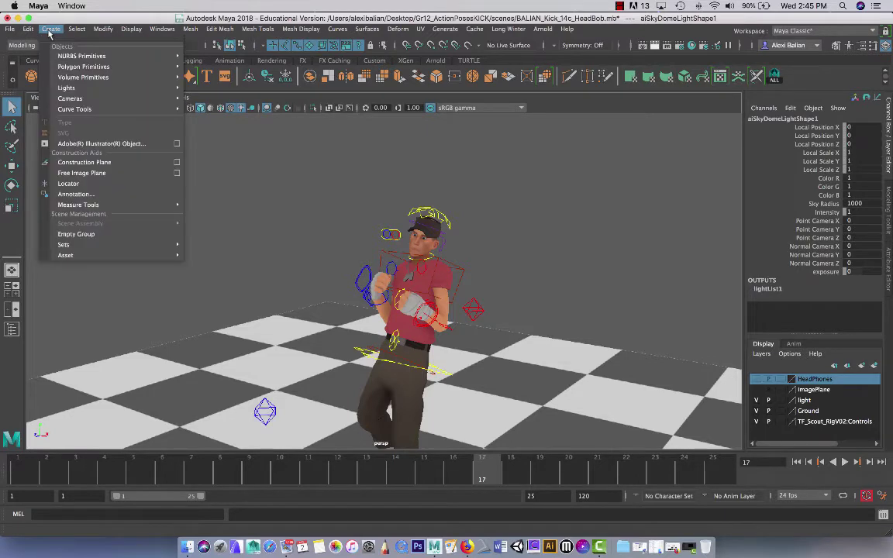
mouse_move(72, 98)
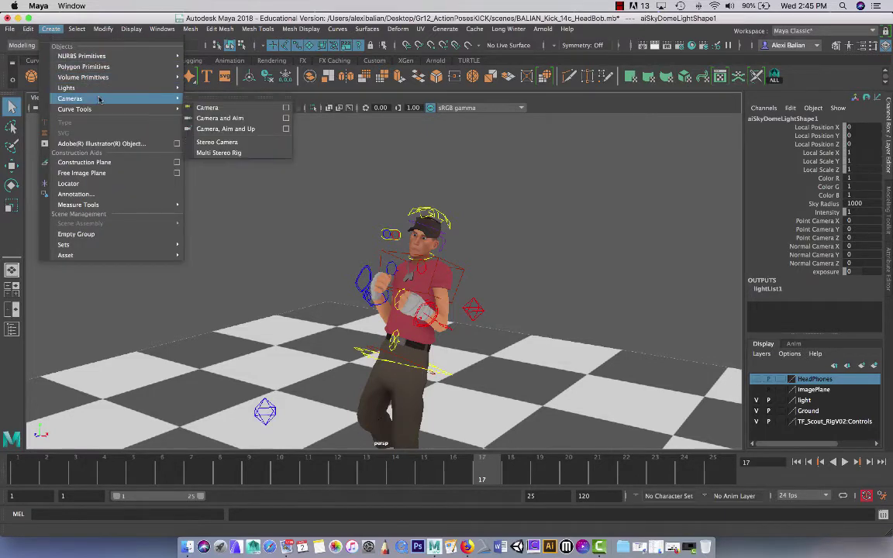
left_click(206, 108)
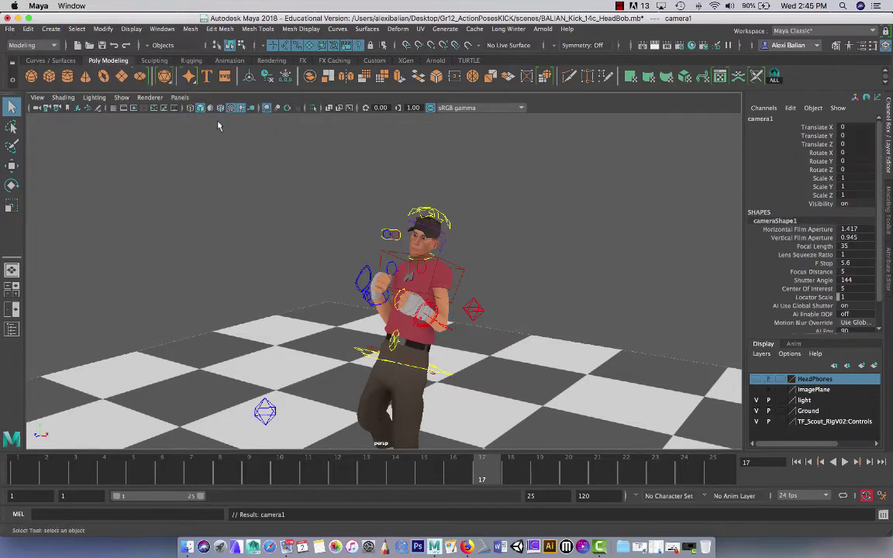
scroll(285, 261, "down", 2)
scroll(285, 260, "down", 2)
scroll(285, 261, "down", 4)
scroll(284, 261, "up", 2)
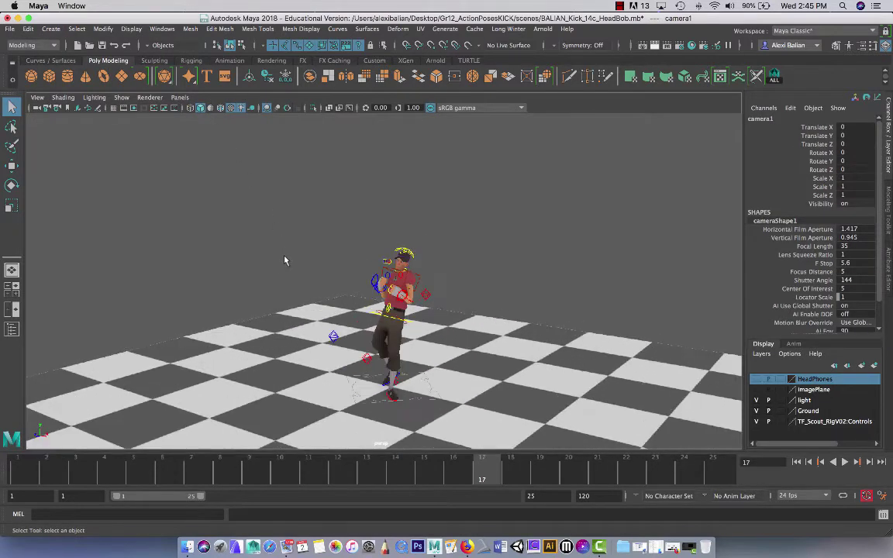
key("space")
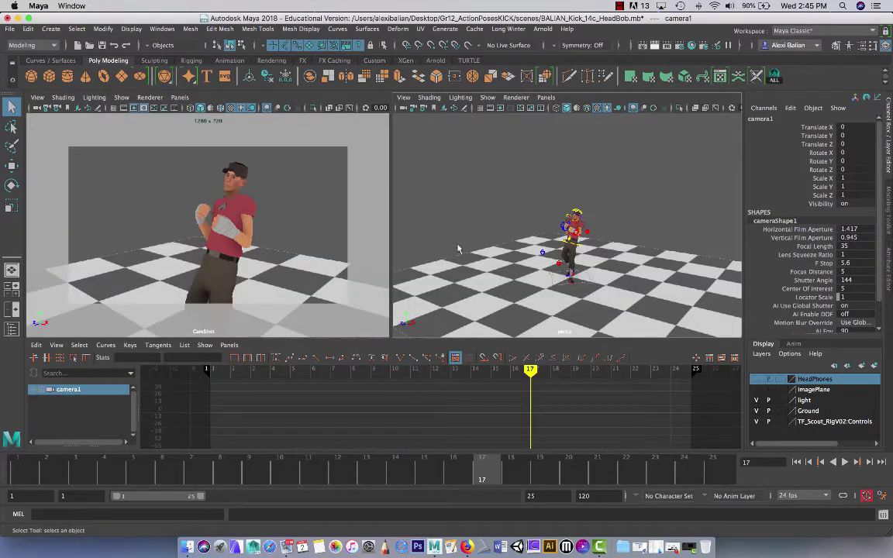
key("space")
Step: Turn on camera display in the viewport's Show menu
left_click(120, 97)
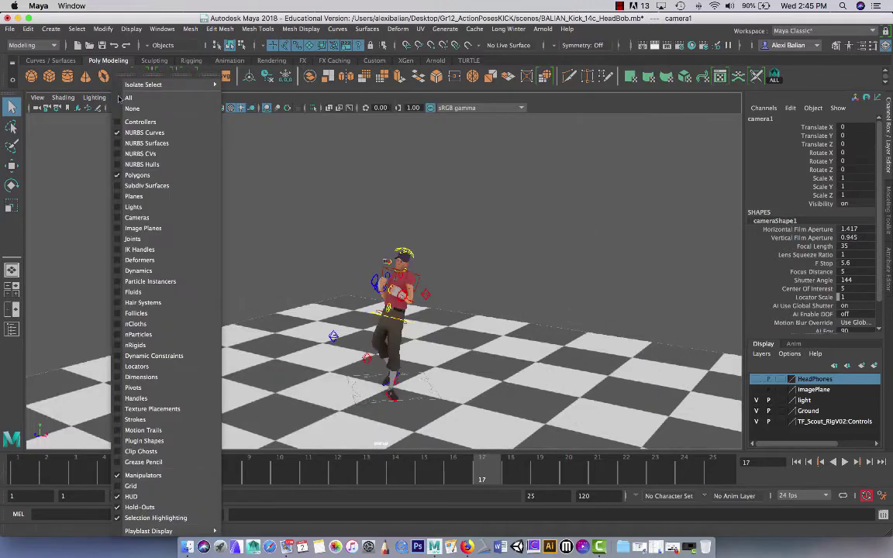
left_click(136, 217)
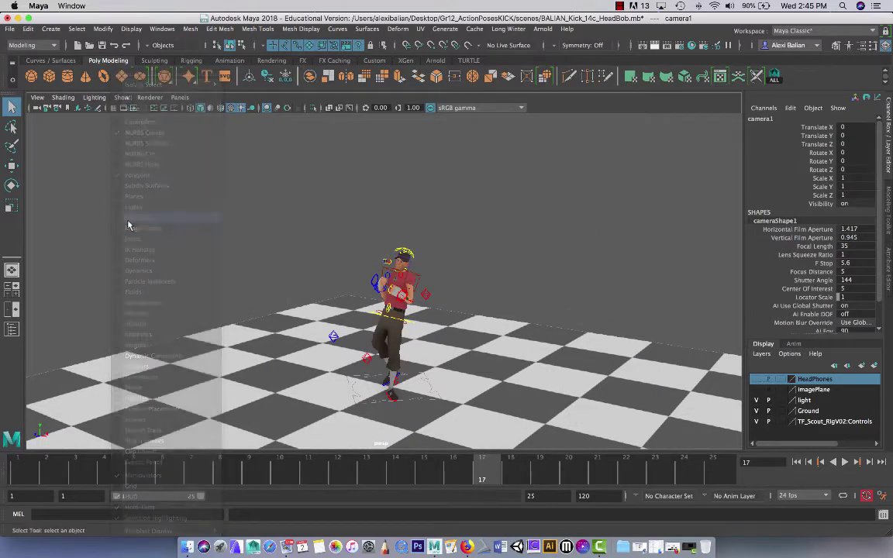
scroll(352, 380, "down", 3)
scroll(346, 375, "down", 2)
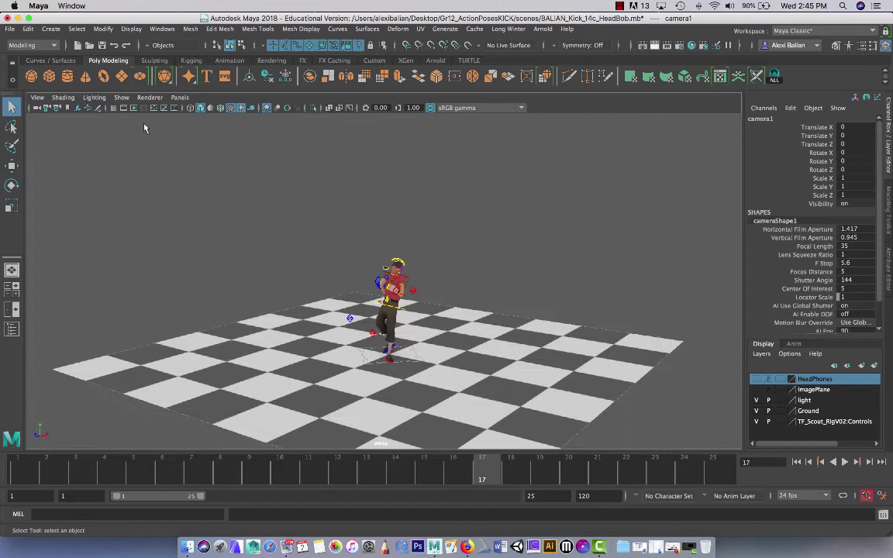
left_click(122, 97)
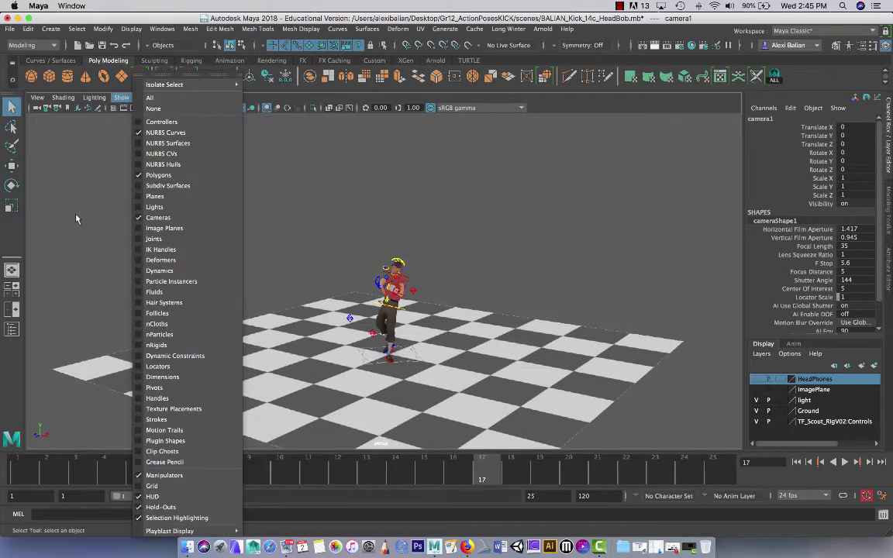
left_click(149, 207)
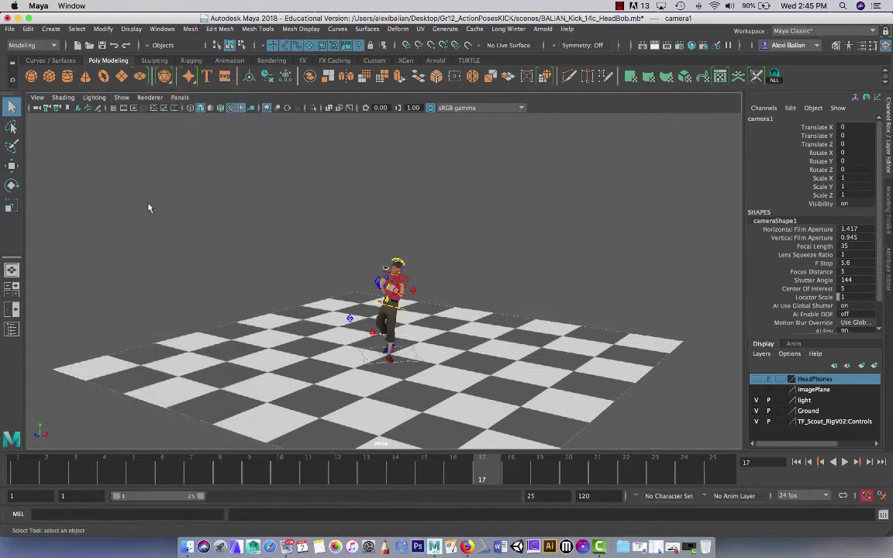
left_click(180, 98)
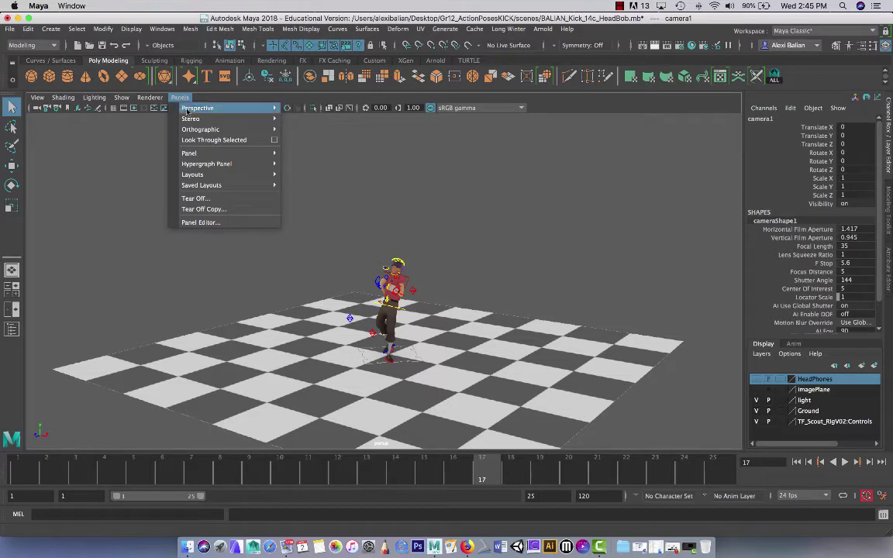
Step: Look through camera1, move it lower and closer, and preview the kick
left_click(199, 141)
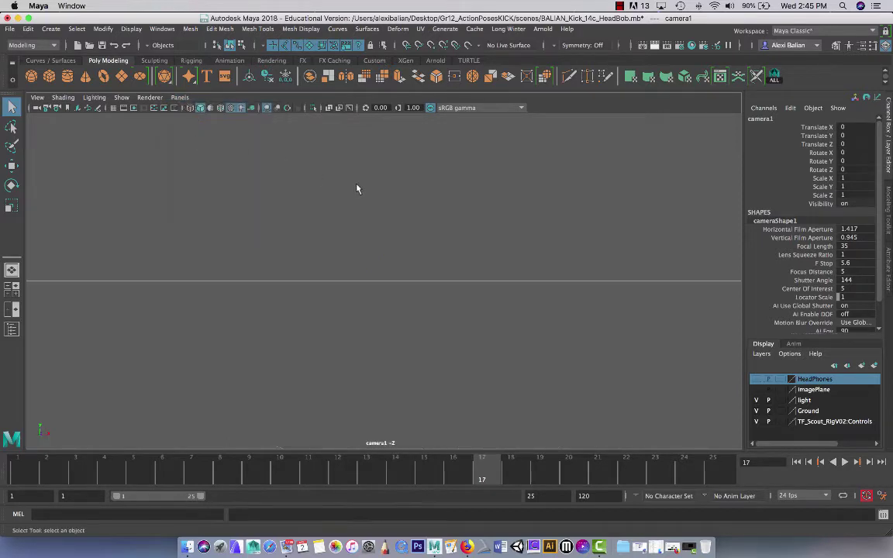
scroll(320, 164, "down", 5)
scroll(355, 187, "down", 3)
scroll(355, 188, "down", 5)
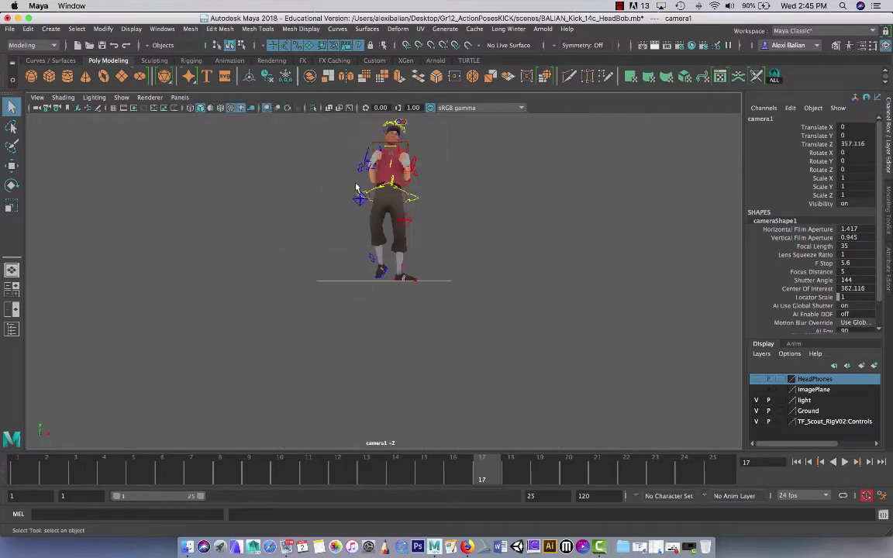
left_click_drag(454, 228, 383, 138, "alt")
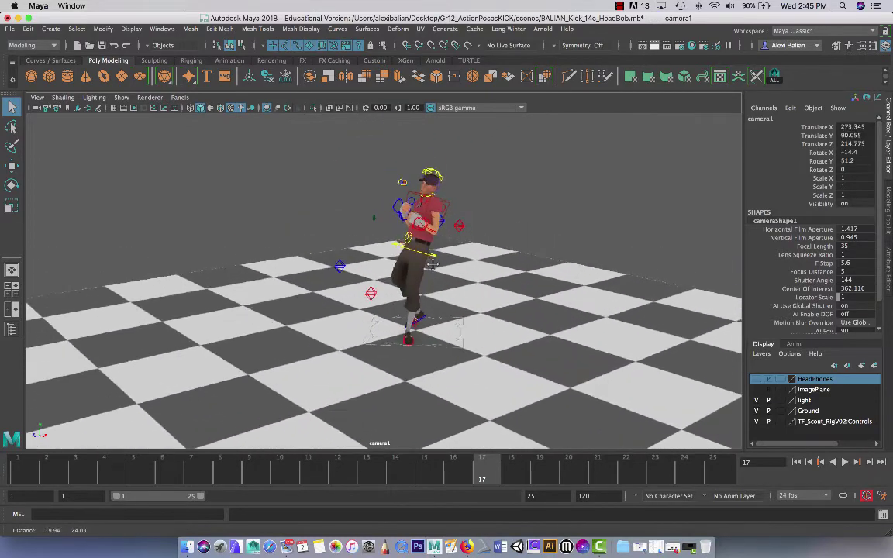
scroll(383, 138, "up", 3)
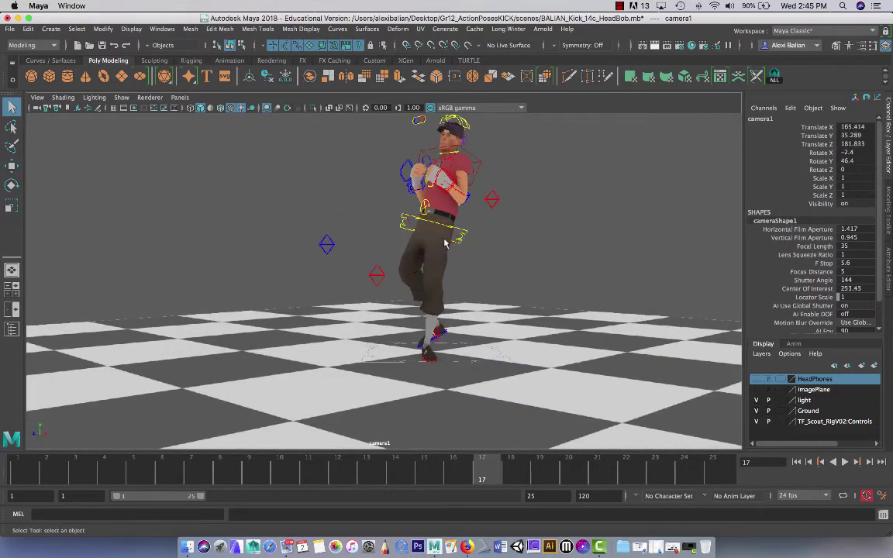
mouse_move(382, 138)
left_mouse_down("alt")
mouse_move(443, 253)
mouse_move(294, 496)
left_mouse_up("alt")
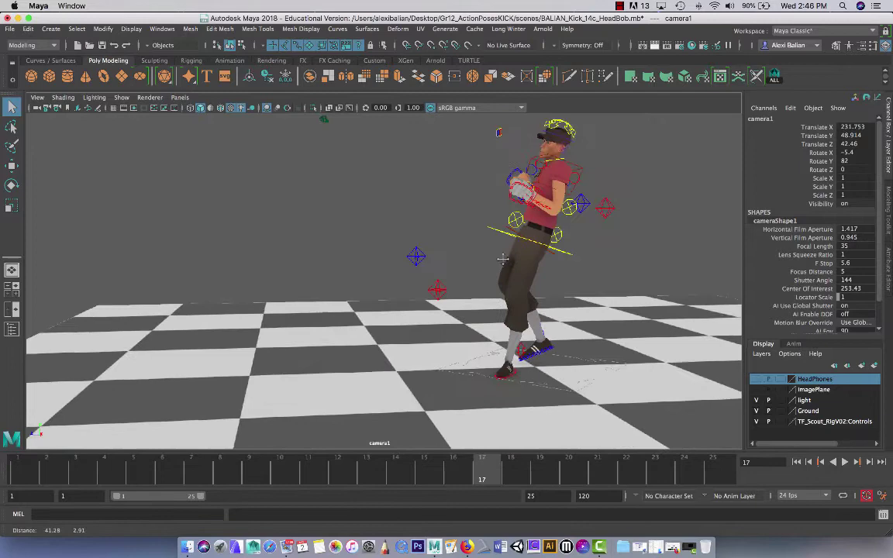
key("alt+v")
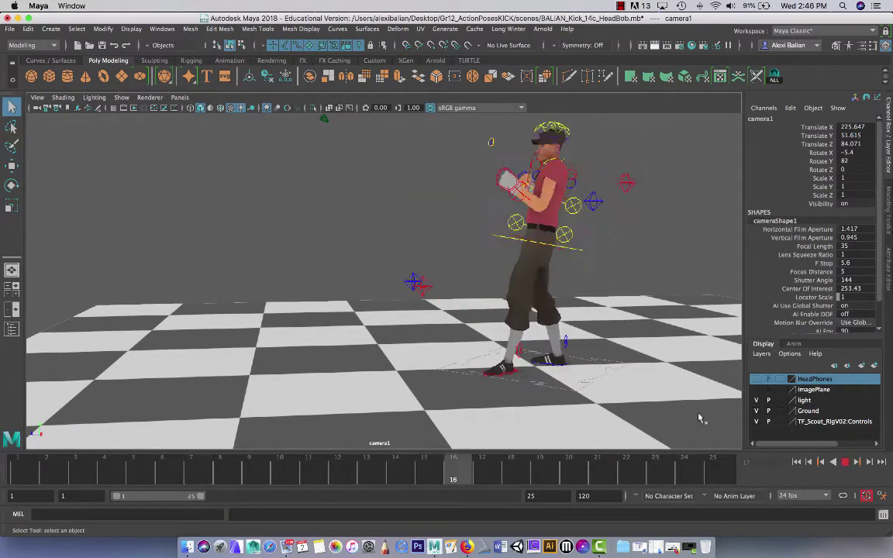
key("alt+v")
Step: Reangle camera1 and turn on Resolution Gate and Gate Mask
mouse_move(534, 327)
left_mouse_down("alt")
mouse_move(501, 289)
mouse_move(487, 292)
left_mouse_up("alt")
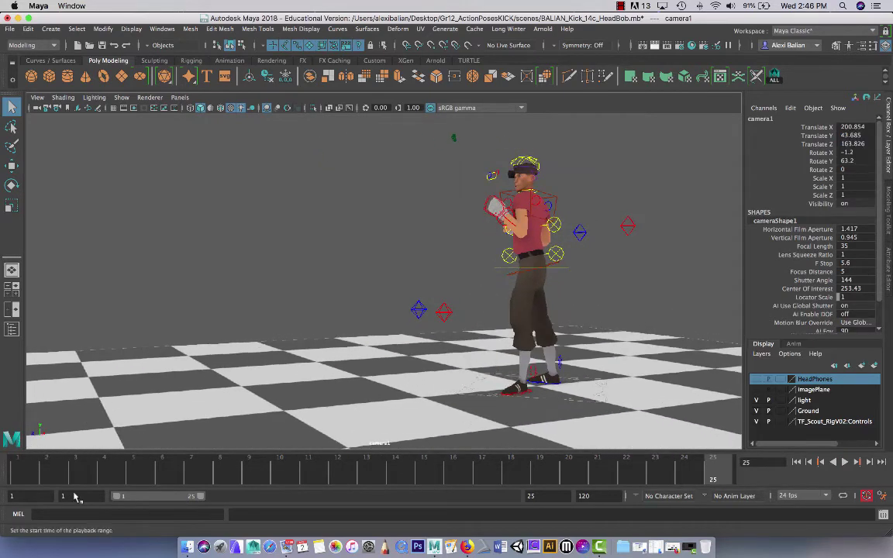
left_click(843, 462)
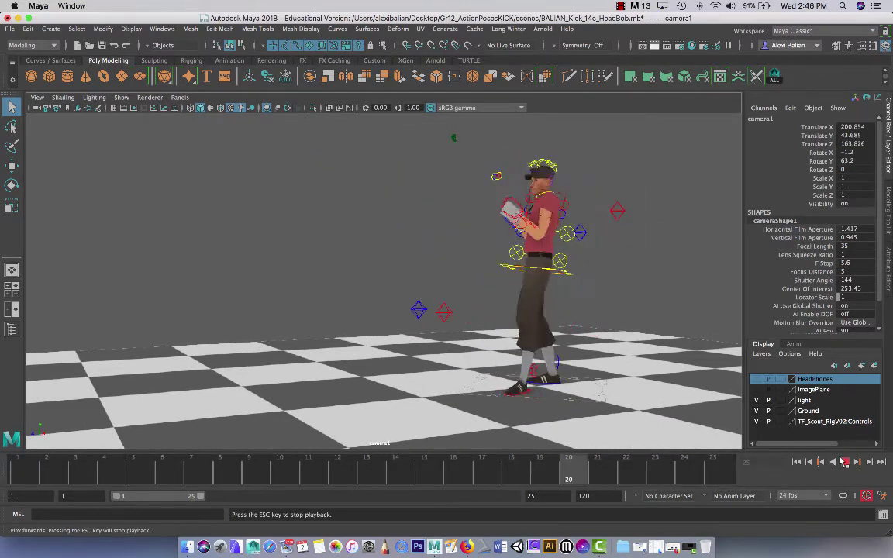
left_click(843, 462)
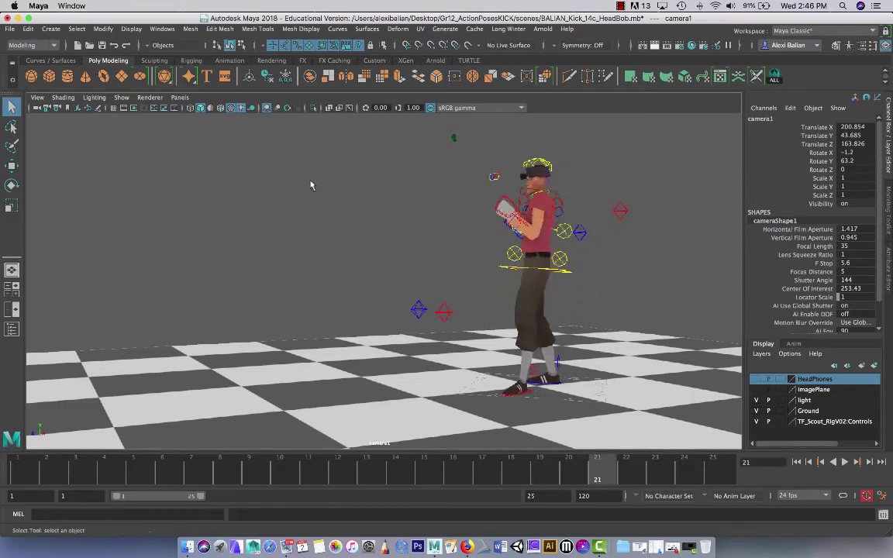
left_click(134, 108)
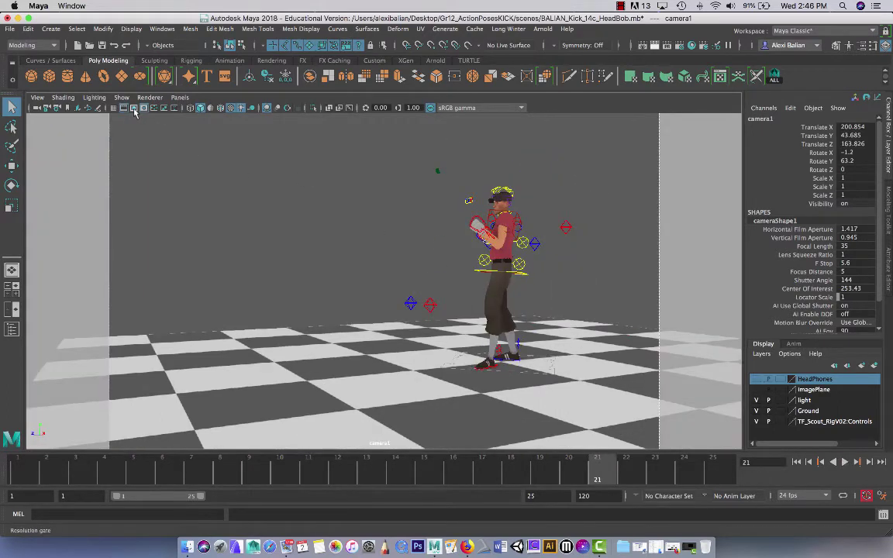
left_click(144, 109)
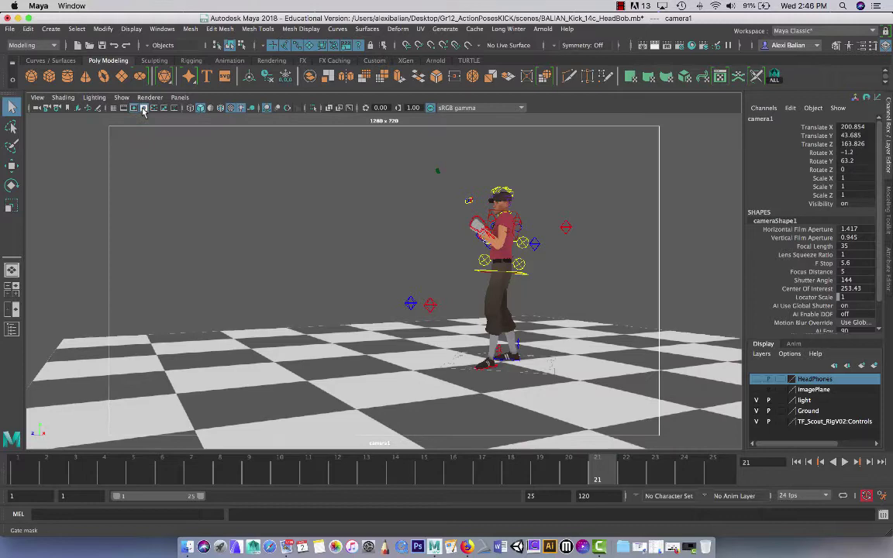
left_click(143, 108)
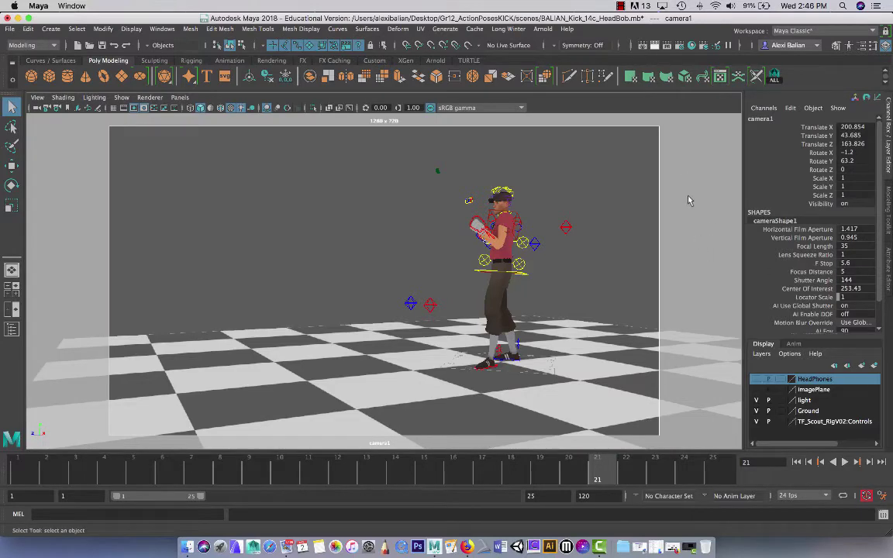
Step: Dolly camera1 in and pan to frame the scout's high kick
scroll(577, 279, "up", 2)
scroll(573, 279, "up", 1)
scroll(570, 281, "up", 1)
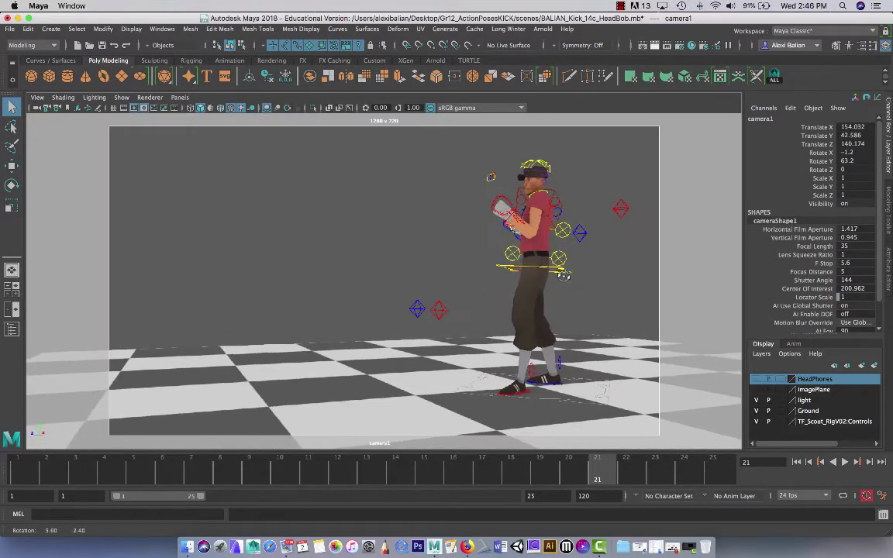
scroll(565, 281, "up", 1)
key("alt+v")
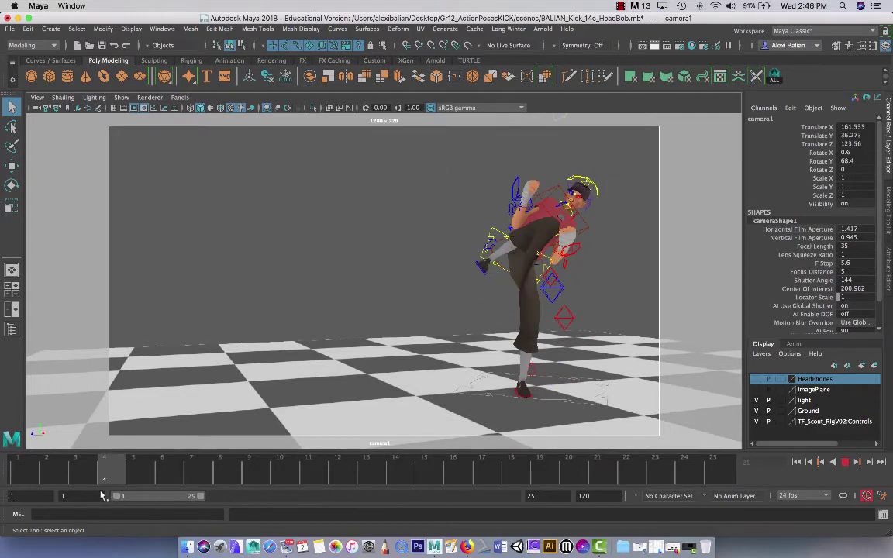
key("alt+v")
middle_click_drag(343, 377, 345, 404, "alt")
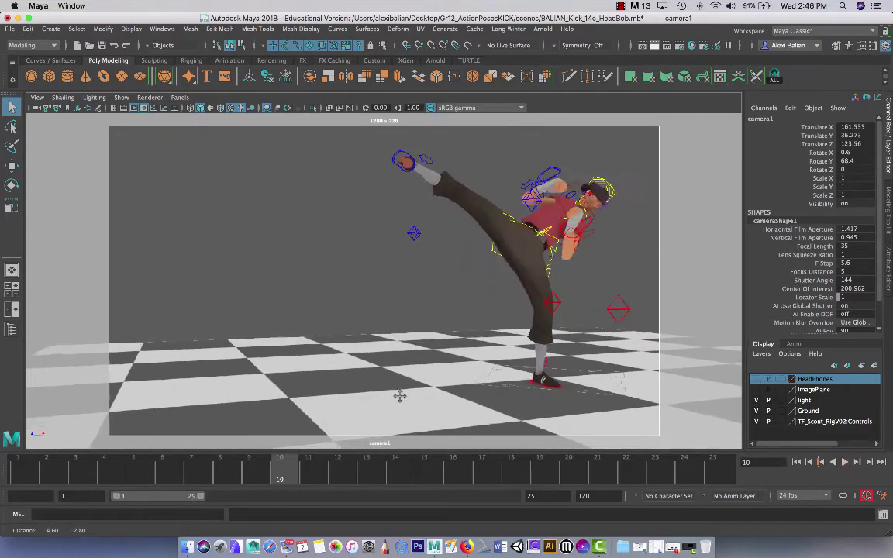
mouse_move(346, 405)
left_mouse_down("alt")
mouse_move(362, 410)
mouse_move(339, 409)
mouse_move(345, 412)
left_mouse_up("alt")
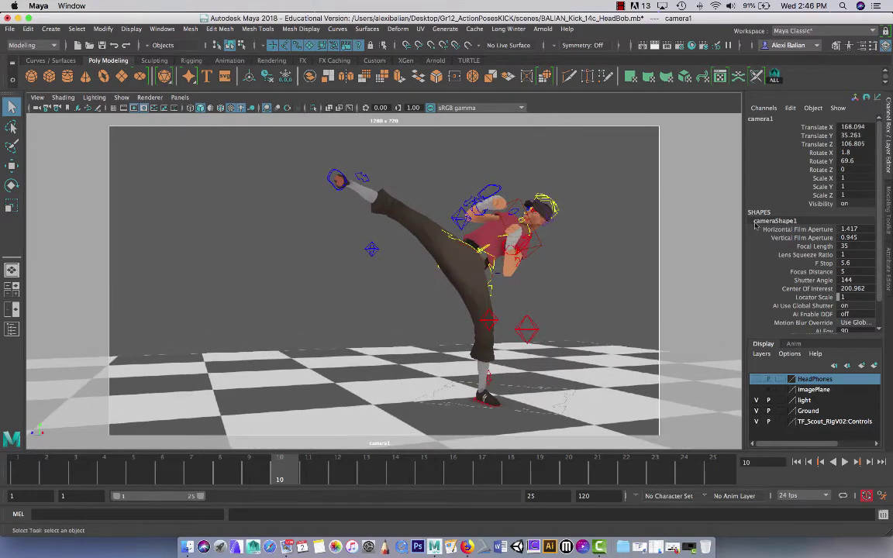
Step: Rename the new camera to CamShot1
left_click(761, 118)
type("c")
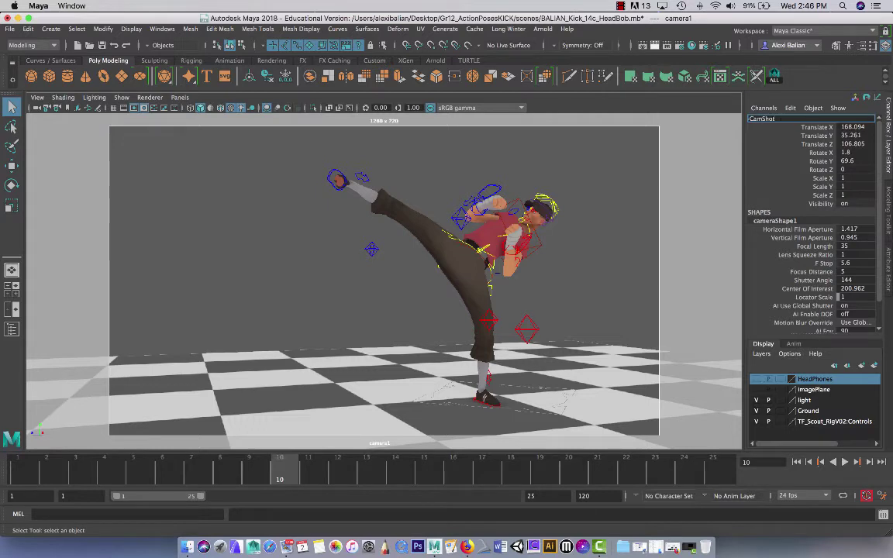
type("1")
key("Return")
left_click(809, 152)
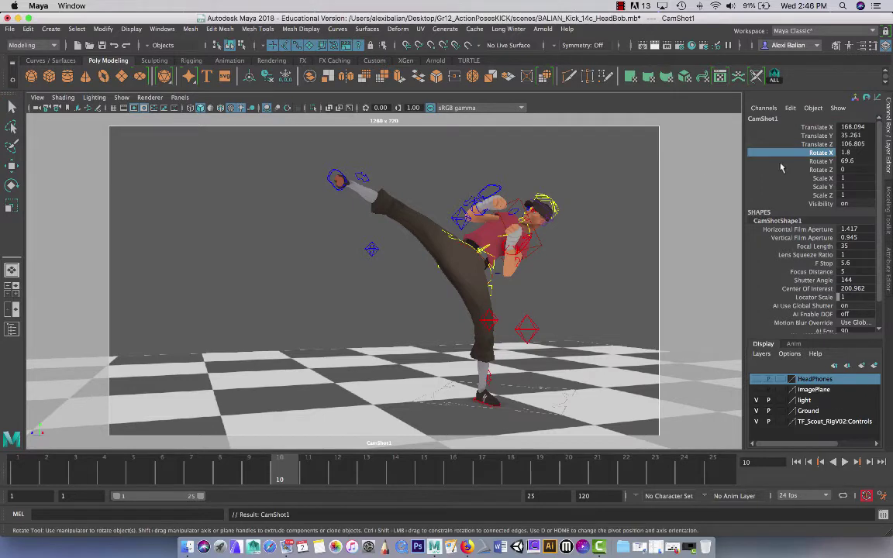
Step: Scrub through the kick animation and hide the rig's control curves in the viewport
left_click(589, 186)
key("q")
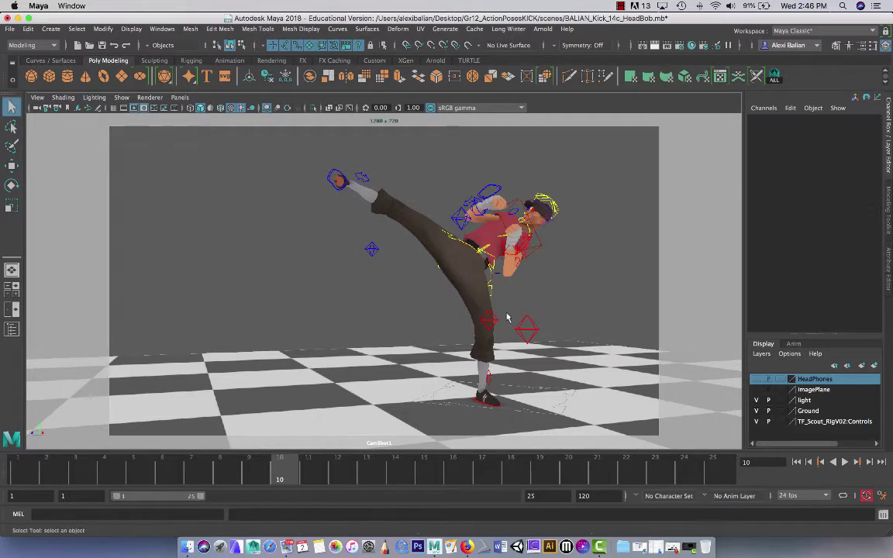
left_click_drag(31, 469, 5, 487)
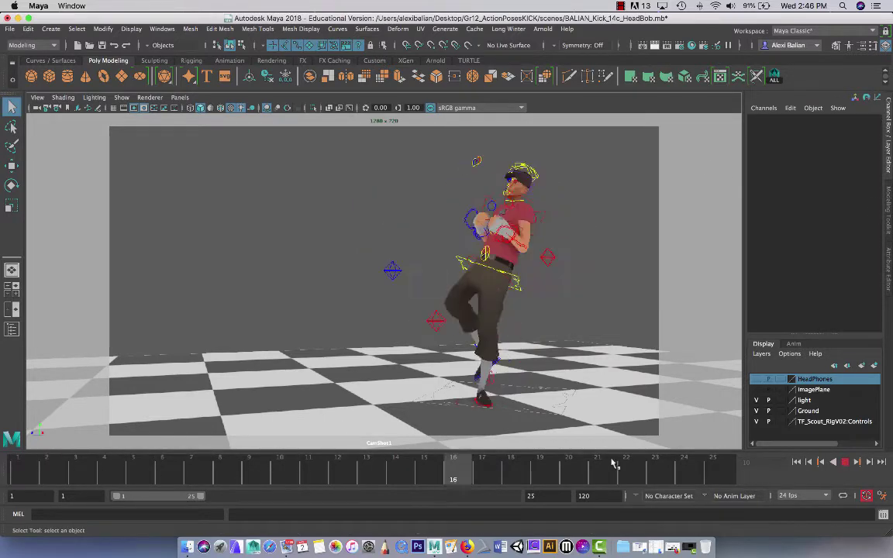
left_click(123, 98)
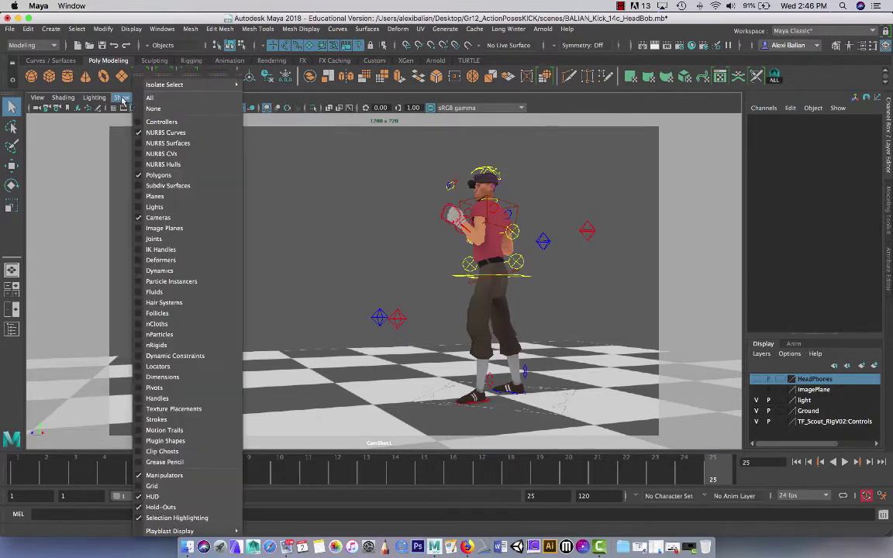
left_click(140, 133)
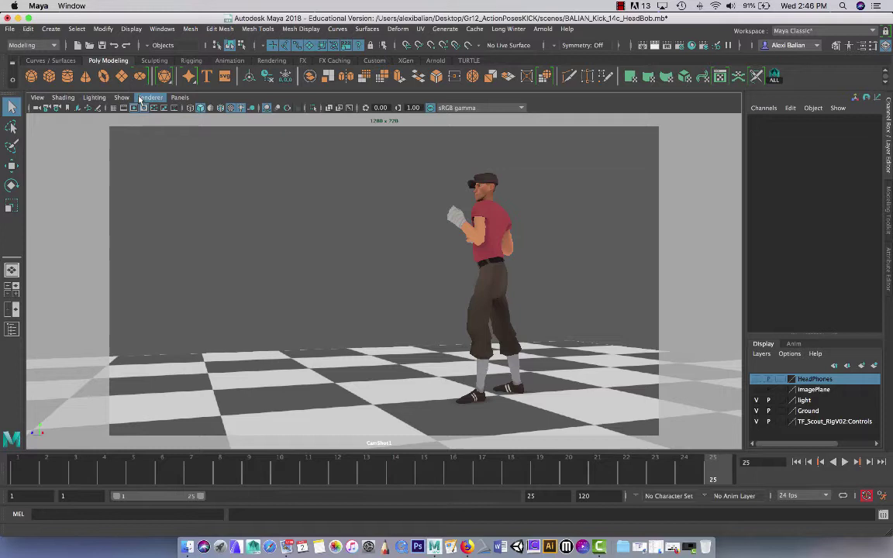
left_click(121, 97)
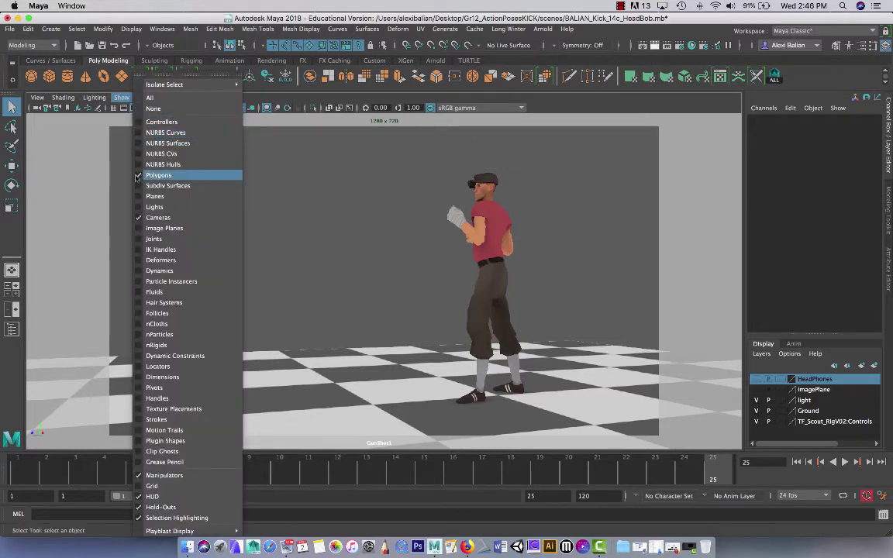
left_click(111, 162)
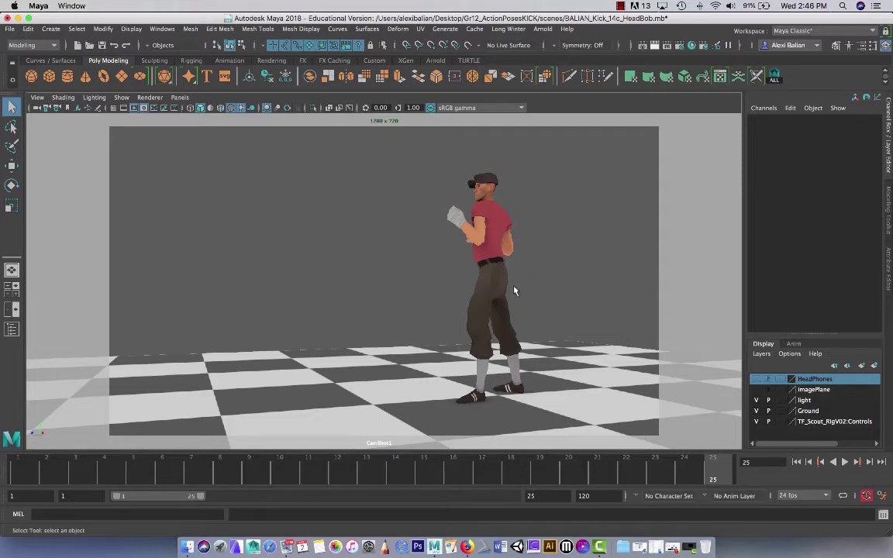
Step: Lock CamShot1's Translate X through Rotate Z channels and check that the camera won't move
left_click(37, 108)
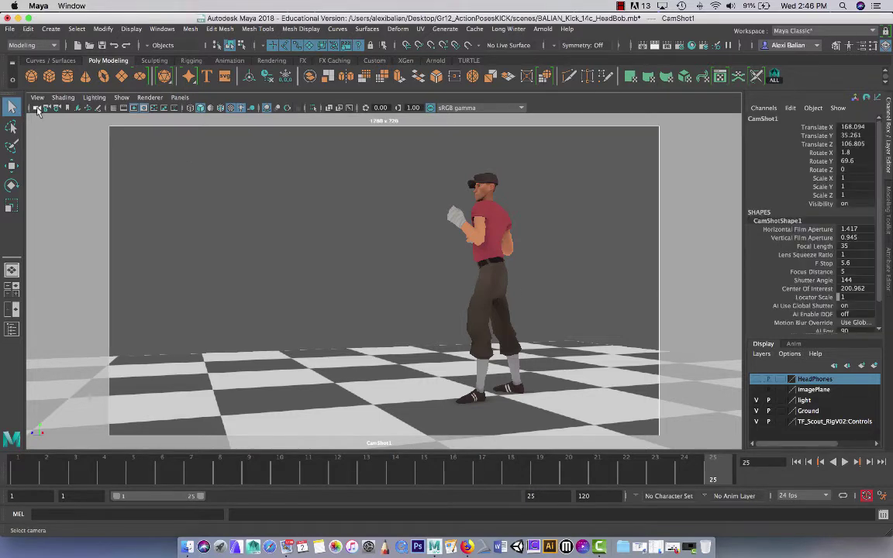
left_click(769, 121)
left_click_drag(821, 127, 871, 168)
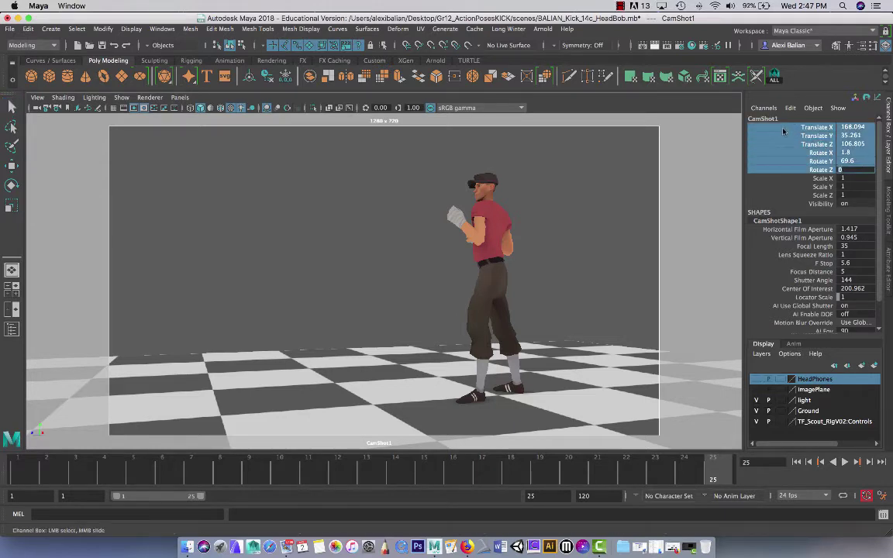
left_click(783, 128)
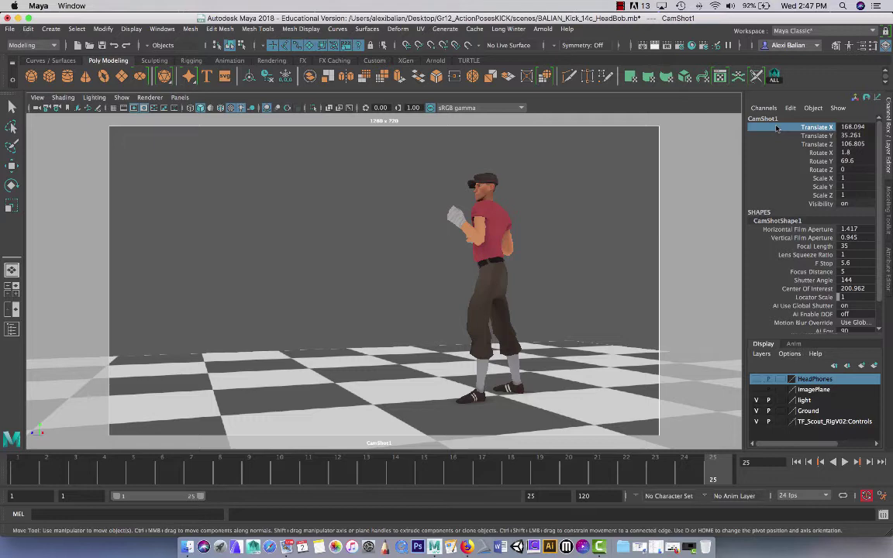
left_click_drag(777, 129, 864, 169)
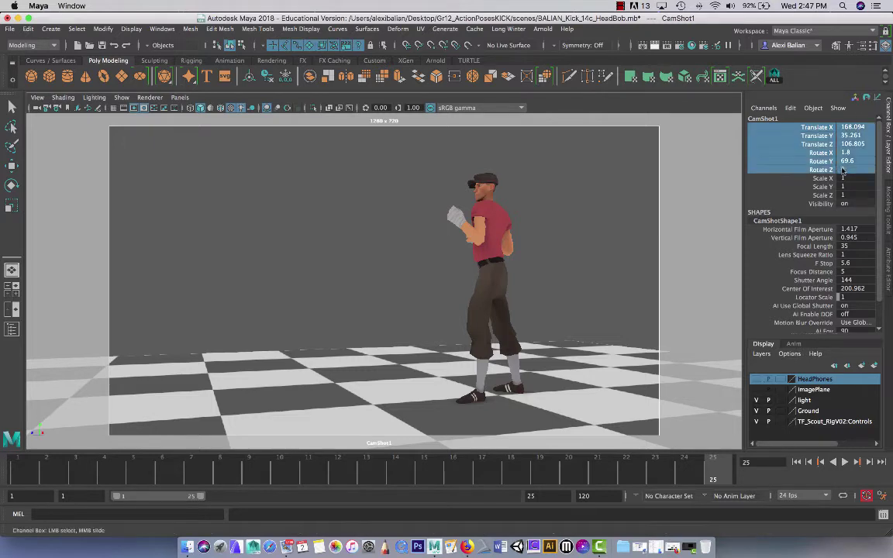
right_click(816, 148)
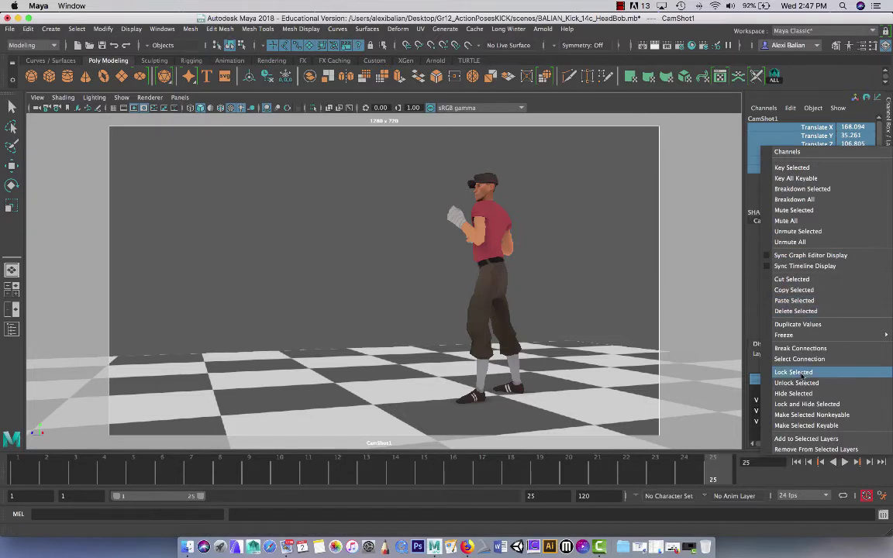
left_click(801, 373)
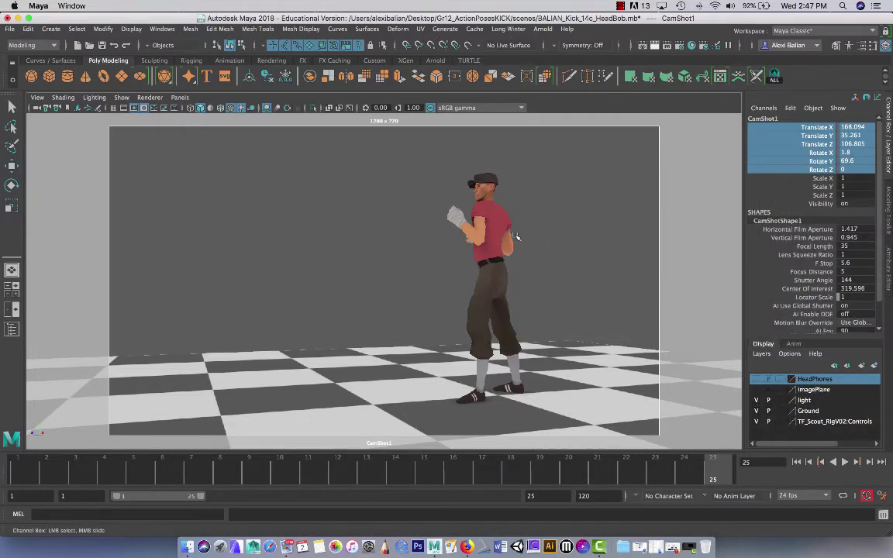
right_click_drag(466, 241, 519, 269, "alt")
Step: Set the Gr12_ActionPosesKICK folder as the current Maya project
left_click(10, 29)
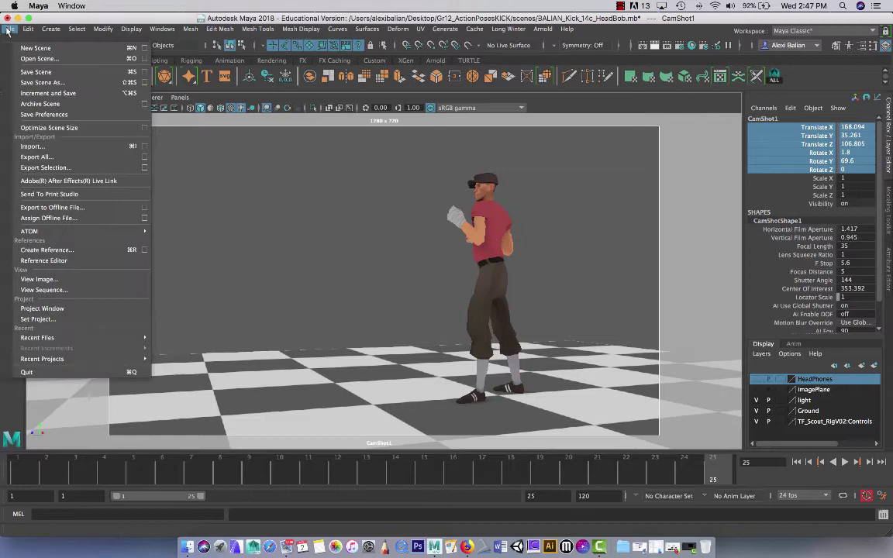
left_click(31, 319)
left_click(220, 153)
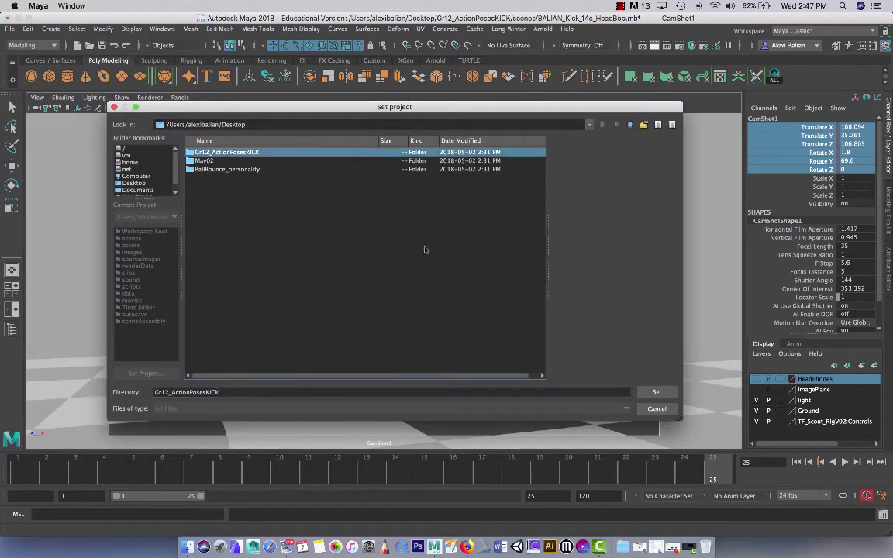
left_click(655, 392)
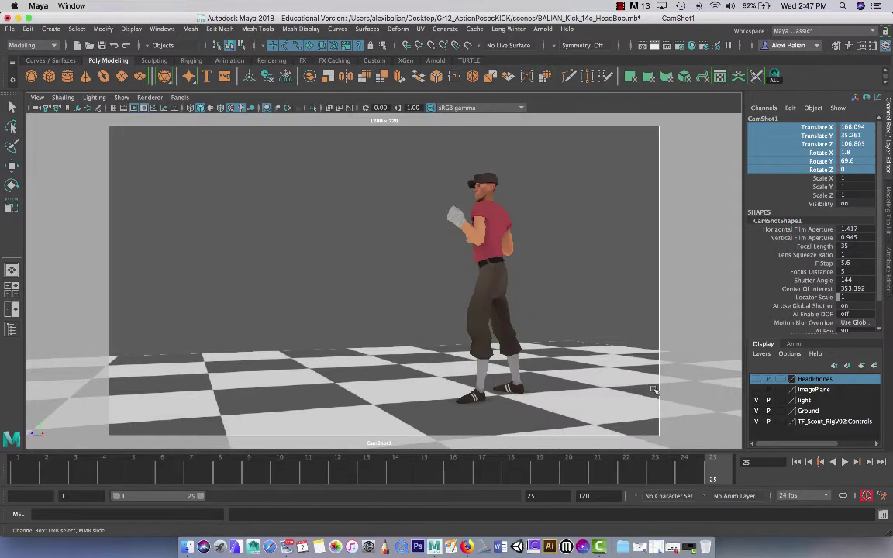
Step: In the Playblast options, try image-sequence output with jpg encoding
right_click(626, 473)
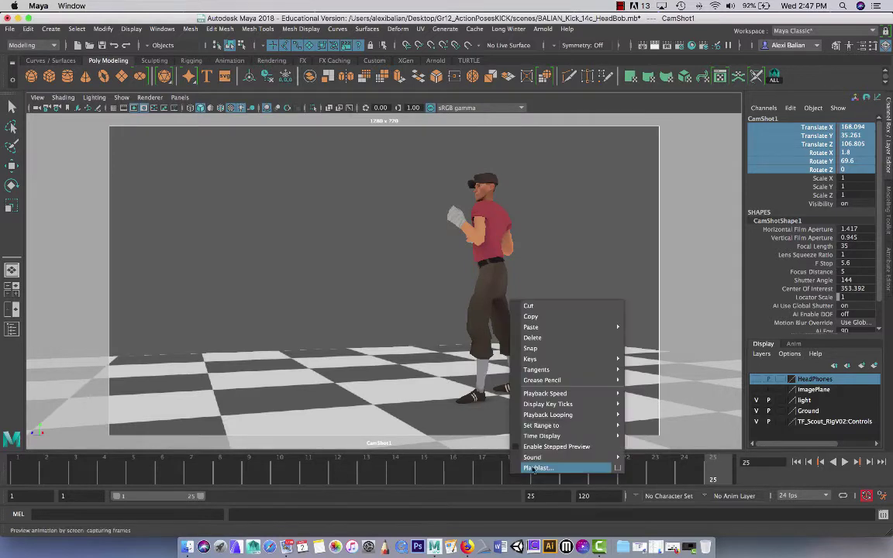
left_click(617, 469)
left_click(423, 254)
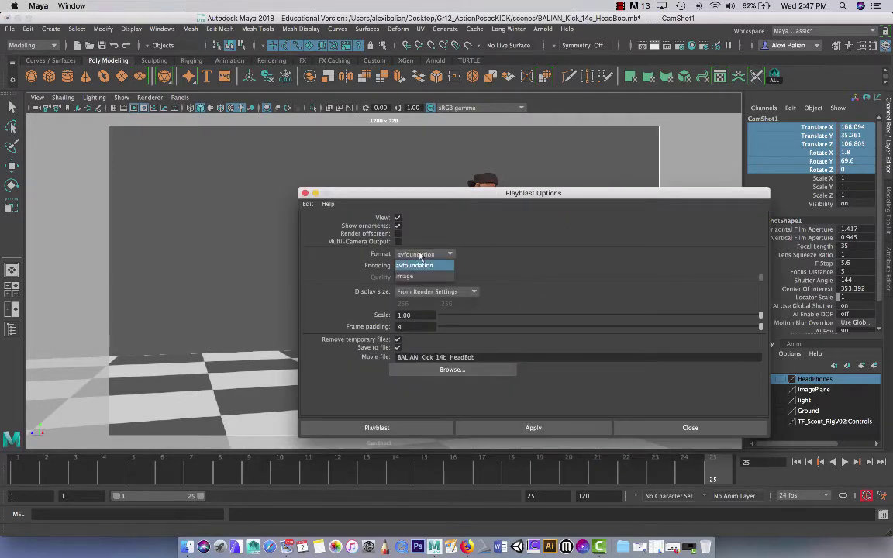
left_click(414, 277)
left_click(414, 268)
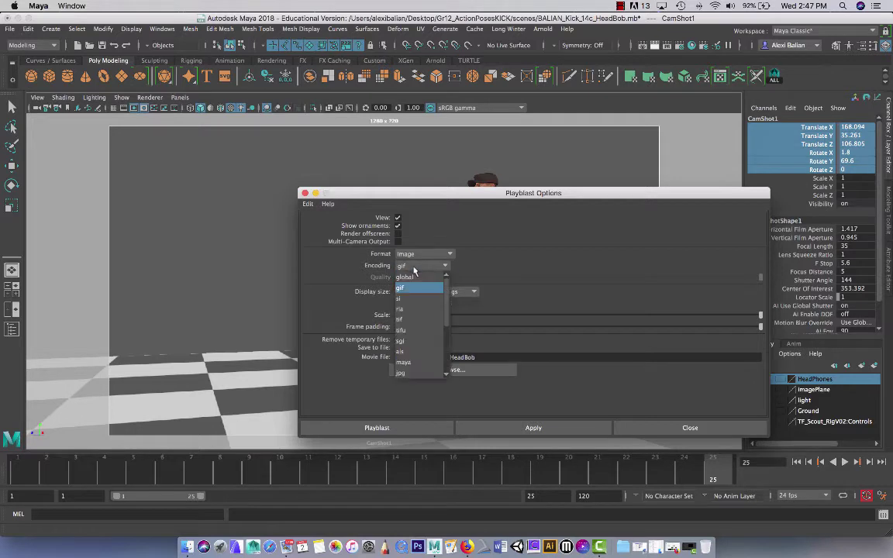
left_click(413, 371)
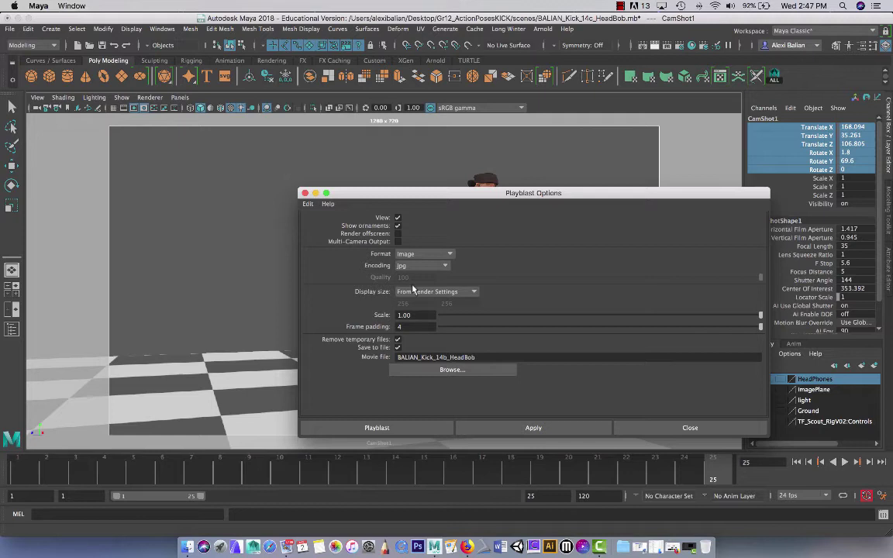
left_click_drag(413, 193, 379, 130)
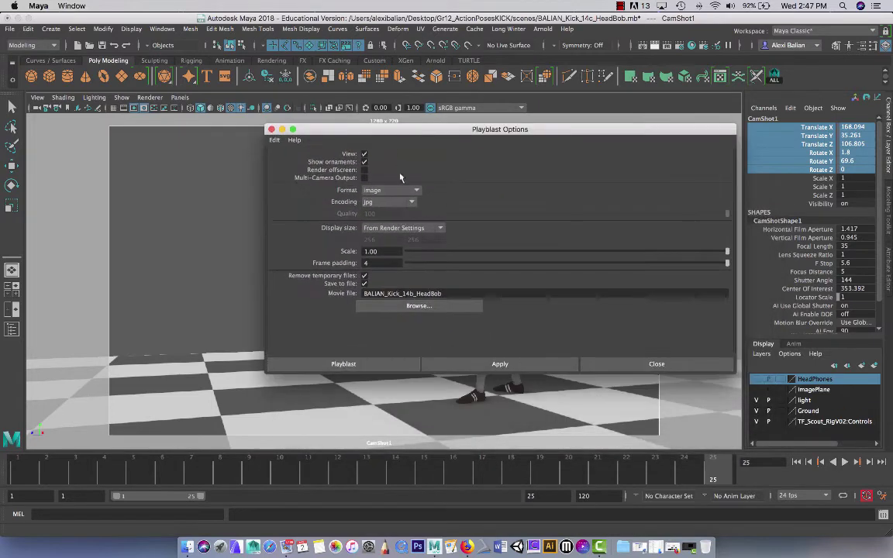
Step: Switch the playblast back to movie output with quality 100 and H.264 encoding
left_click(391, 190)
left_click(390, 202)
left_click(391, 202)
left_click(392, 213)
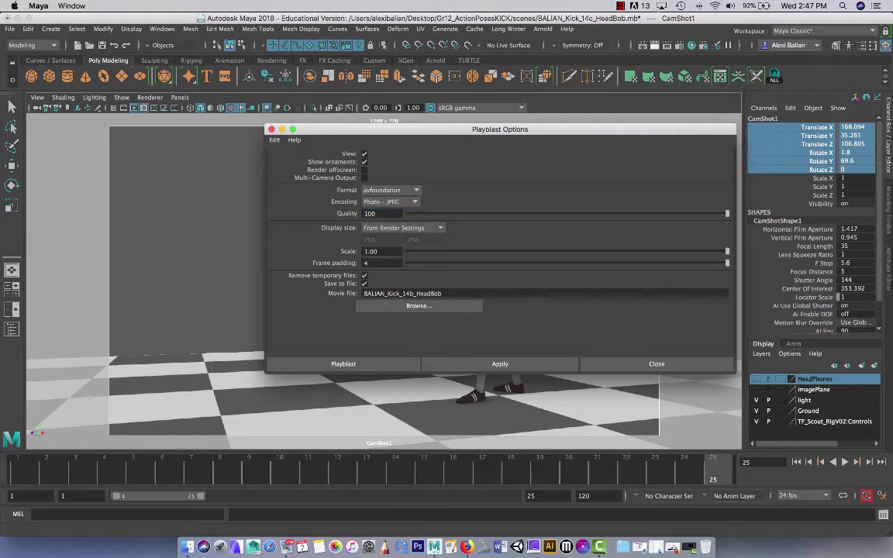
left_click_drag(503, 213, 775, 202)
left_click(421, 202)
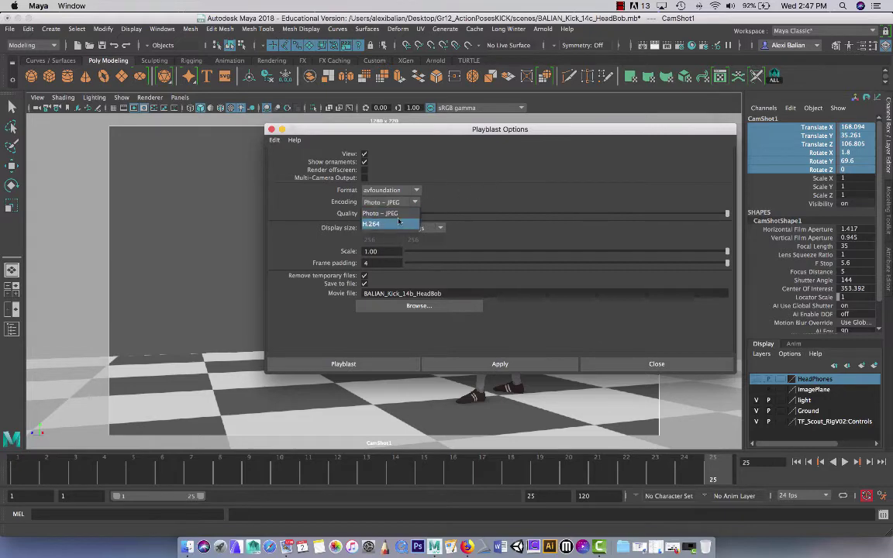
left_click(391, 211)
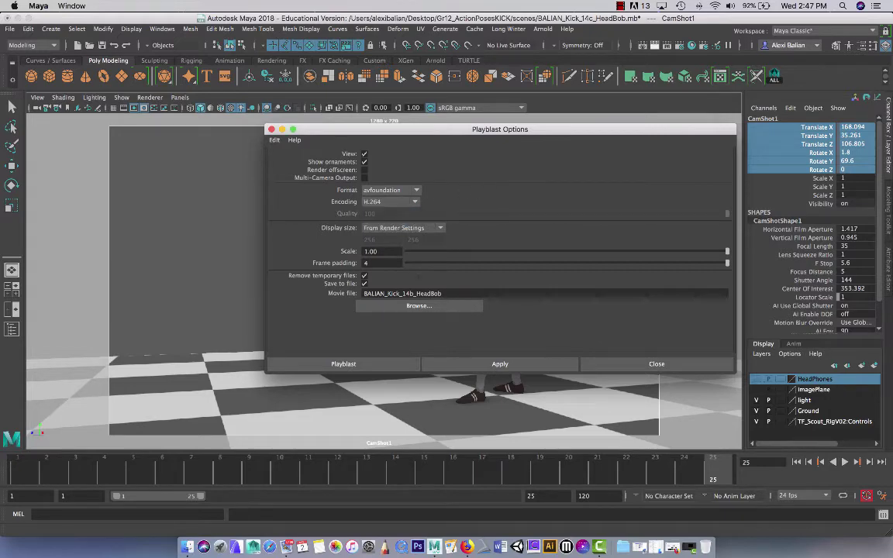
Step: Name the output TestBlast_05b and run the playblast
left_click(412, 305)
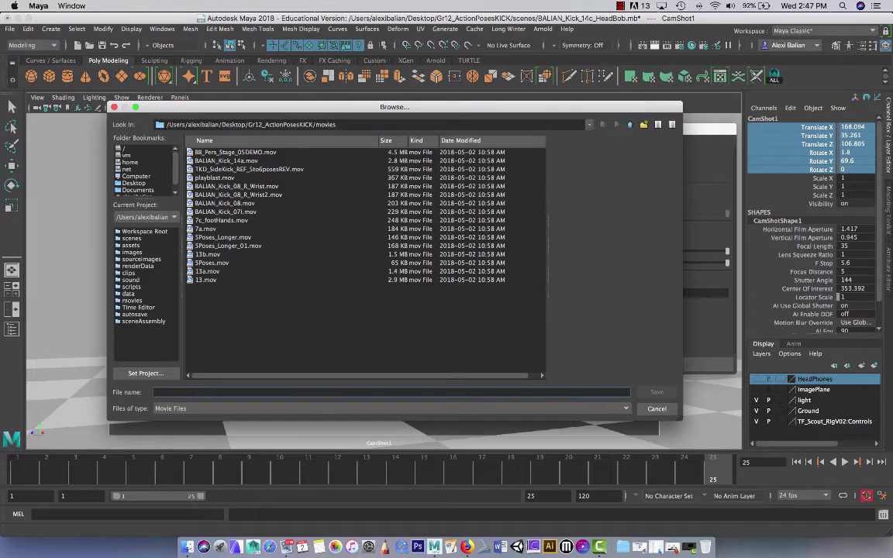
type("TestBlast_05b")
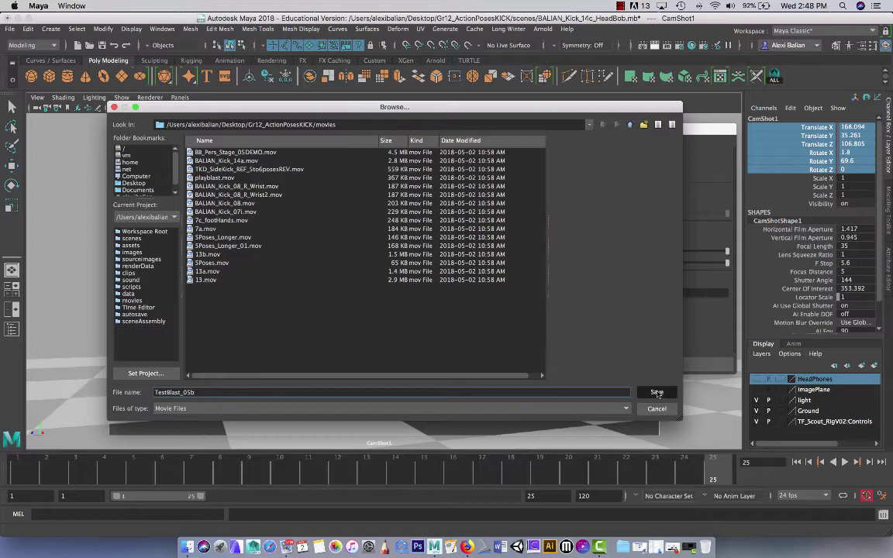
key("Return")
left_click(546, 364)
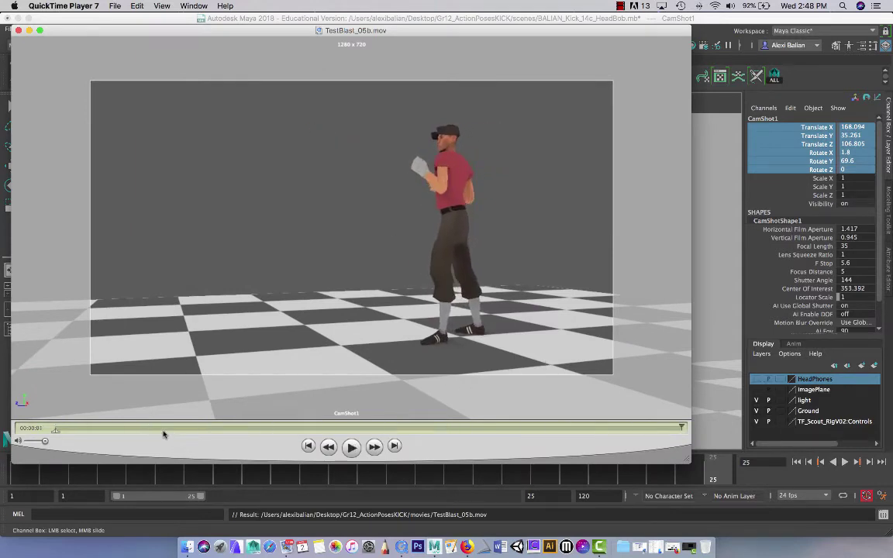
Step: Skim to the kick and switch QuickTime's time display to frame numbers
mouse_move(164, 433)
left_mouse_down()
mouse_move(132, 432)
mouse_move(282, 432)
mouse_move(58, 432)
mouse_move(259, 432)
mouse_move(303, 421)
mouse_move(86, 419)
mouse_move(19, 429)
left_mouse_up()
left_click(41, 427)
left_click(43, 456)
left_click_drag(76, 428, 43, 429)
Step: Step frame by frame through the kick, then minimize the TestBlast_05b.mov window
key("Right")
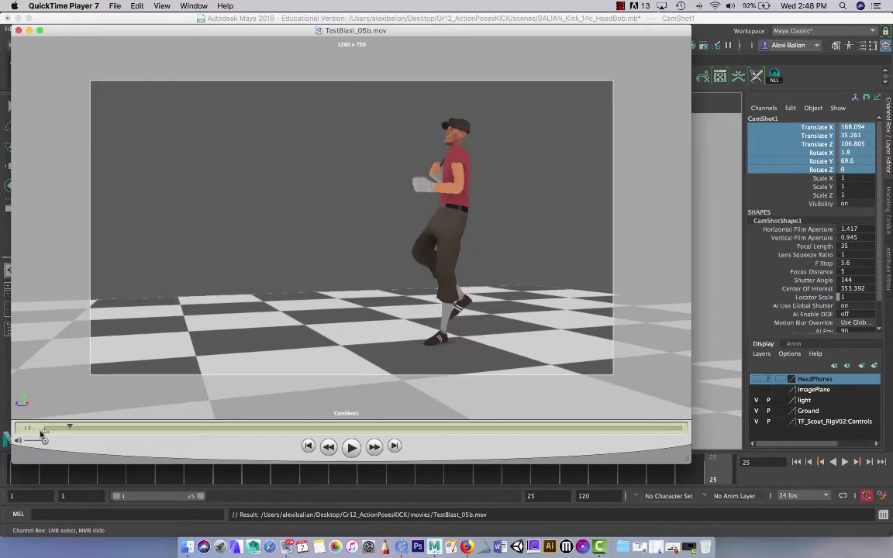
key("Right")
key("Right")
key("Right")
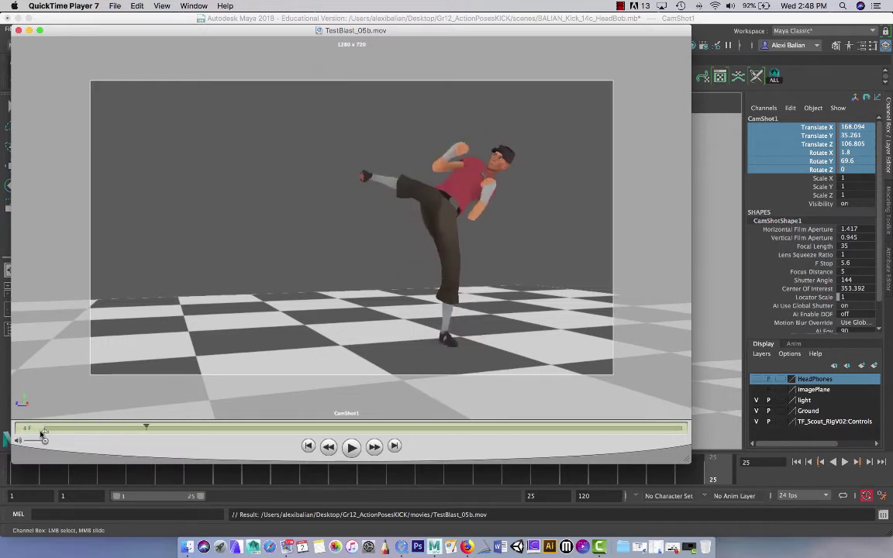
key("Right")
key("Left")
key("Right")
key("Left")
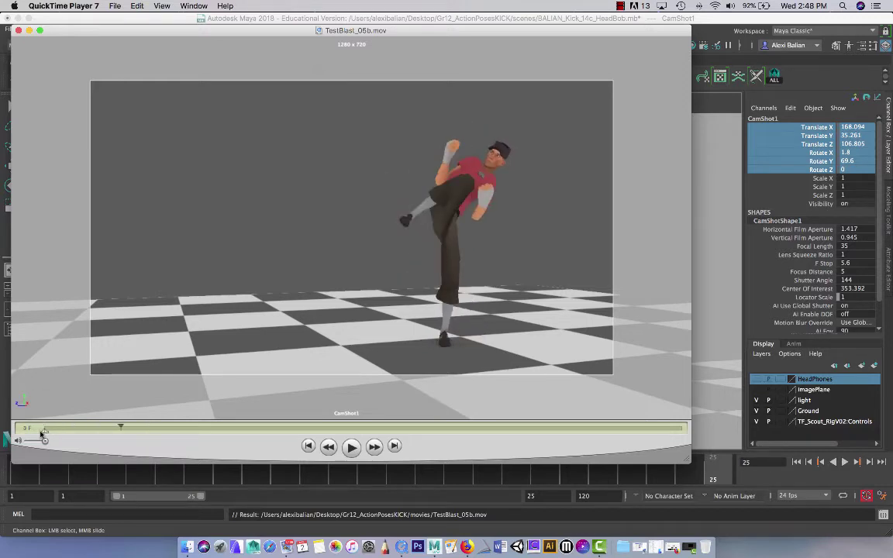
key("Right")
key("Right")
key("Right")
key("Right")
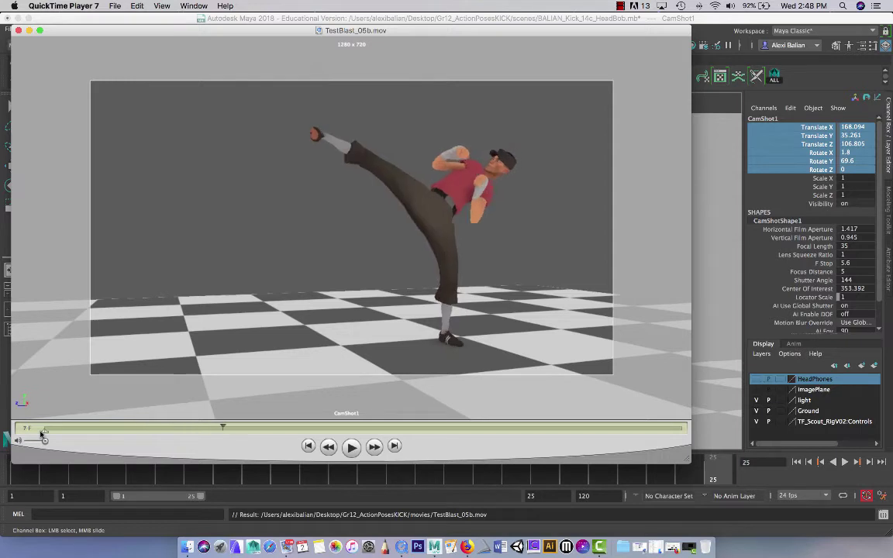
key("Right")
key("Right")
key("Right")
key("Right")
key("Right")
key("Right")
key("Right")
key("Right")
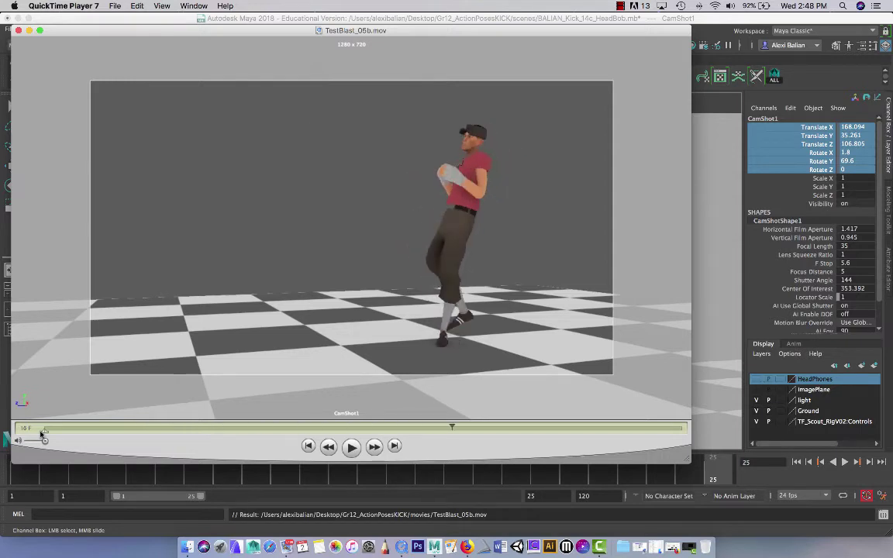
key("Right")
key("Right")
key("Right")
key("Right")
key("Right")
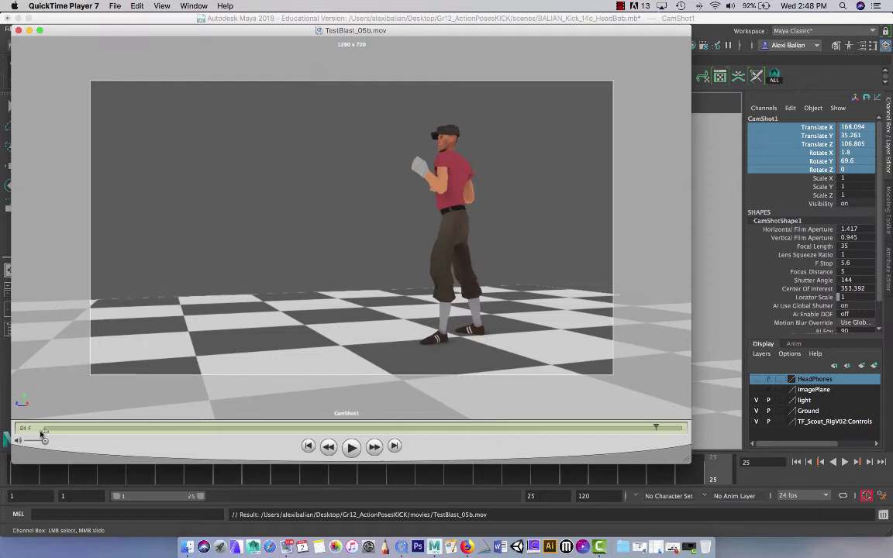
key("Left")
key("Left")
key("Left")
key("Left")
key("Left")
key("Left")
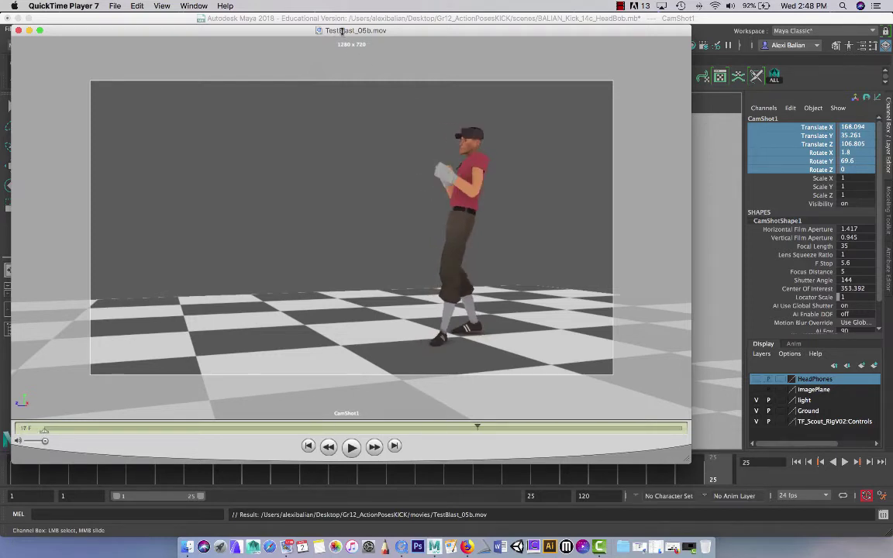
left_click(30, 31)
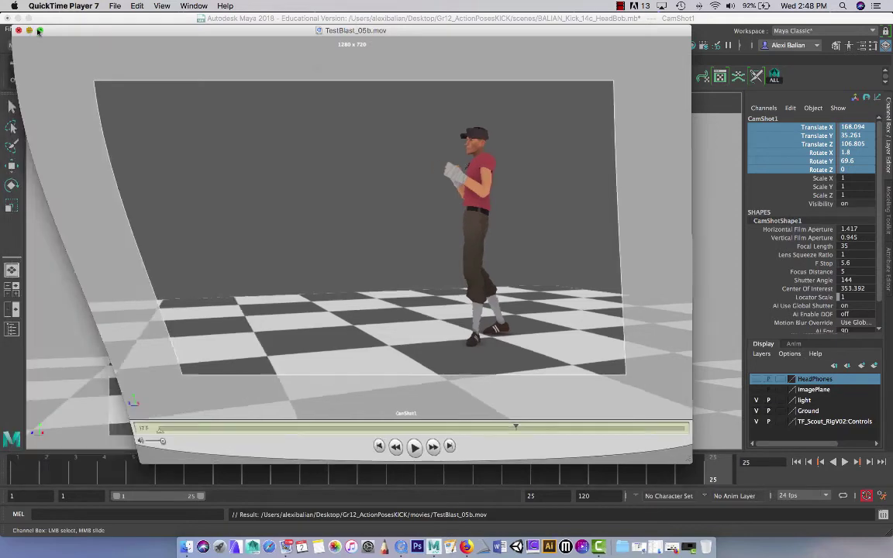
left_click(622, 6)
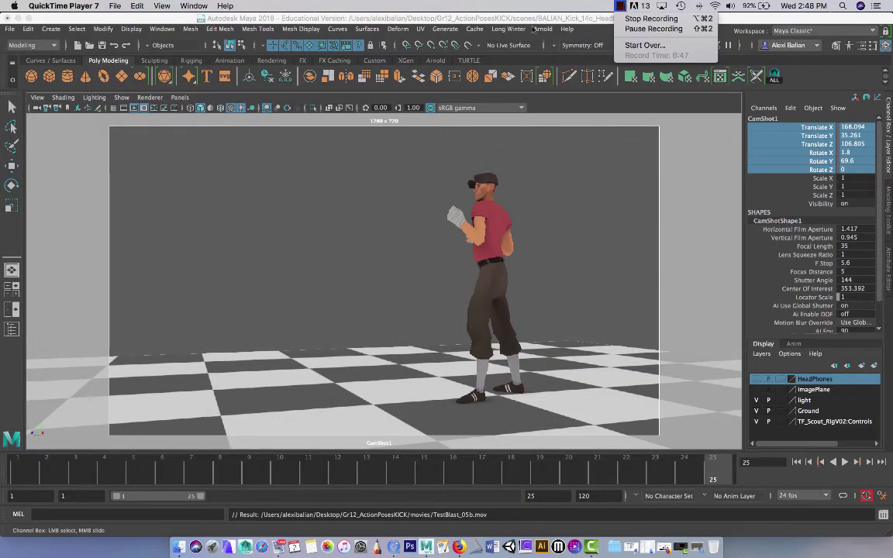
Step: Switch to the Rendering menu set, start Render Sequence, then abort it and close Render View
left_click(475, 20)
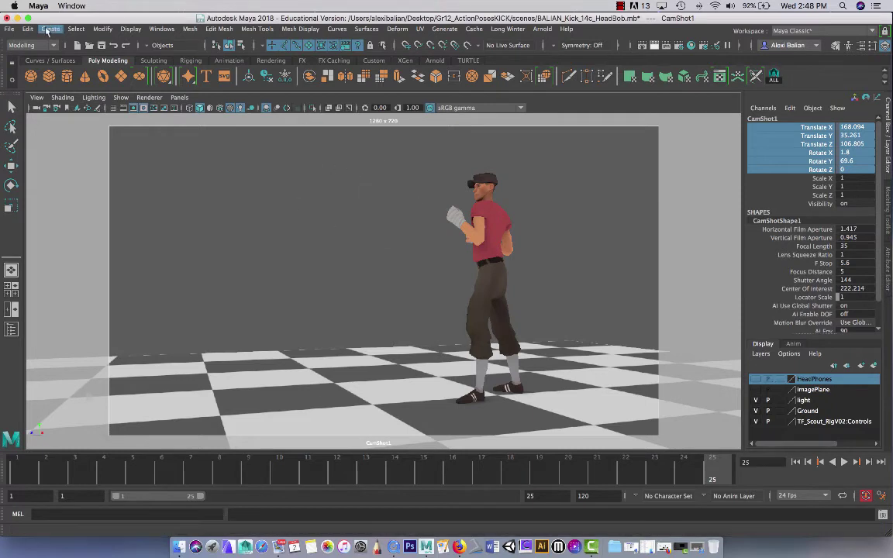
left_click(18, 45)
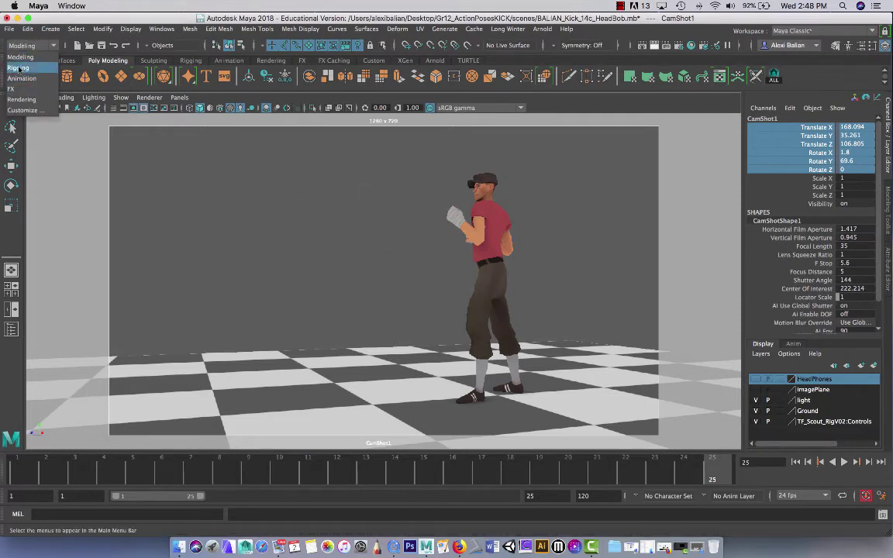
left_click(20, 99)
left_click(285, 29)
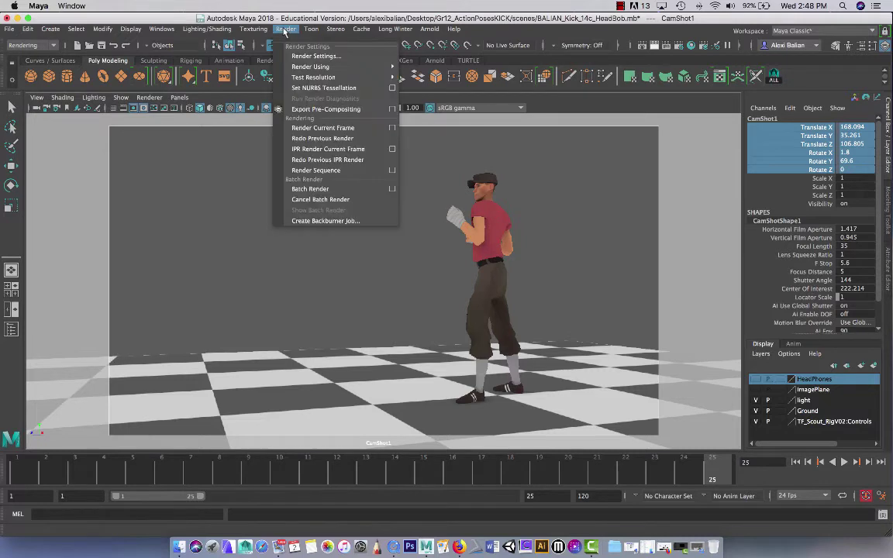
left_click(391, 170)
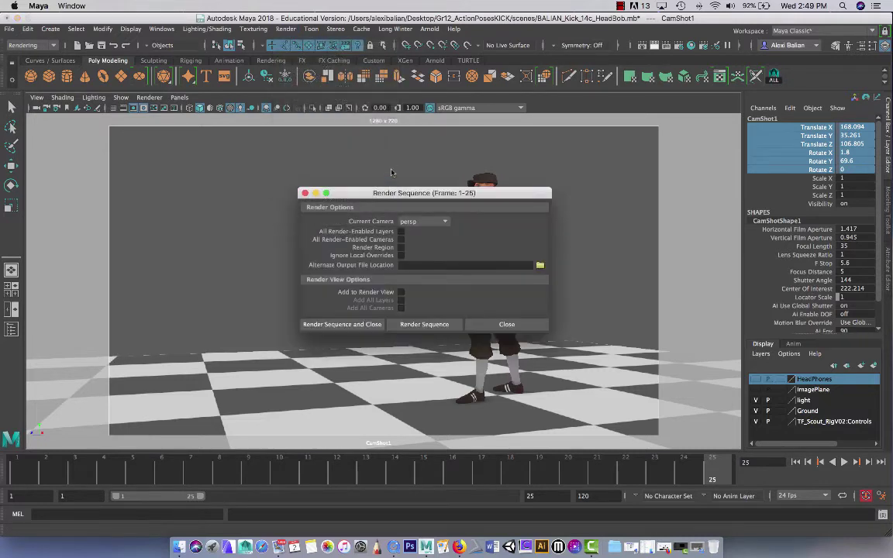
left_click(420, 326)
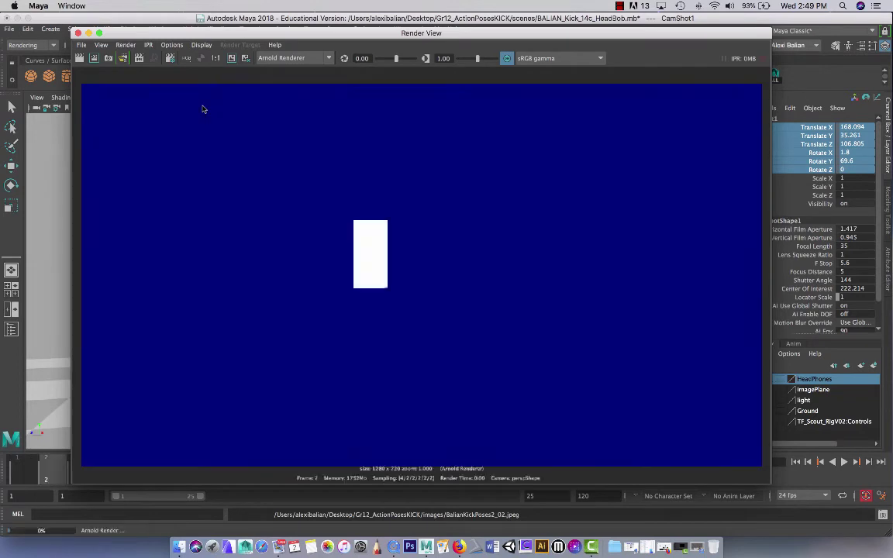
key("Escape")
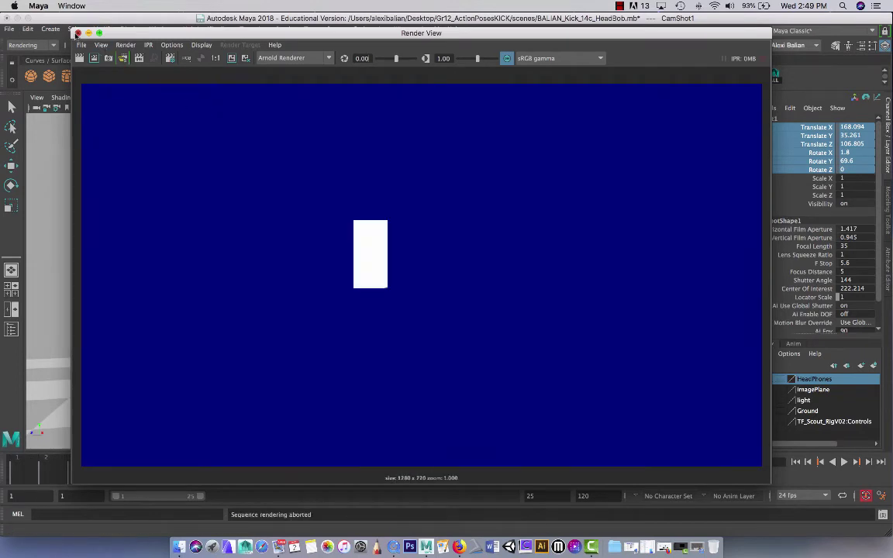
left_click(77, 34)
Step: Close the sequence render options and deselect the camera
left_click(305, 193)
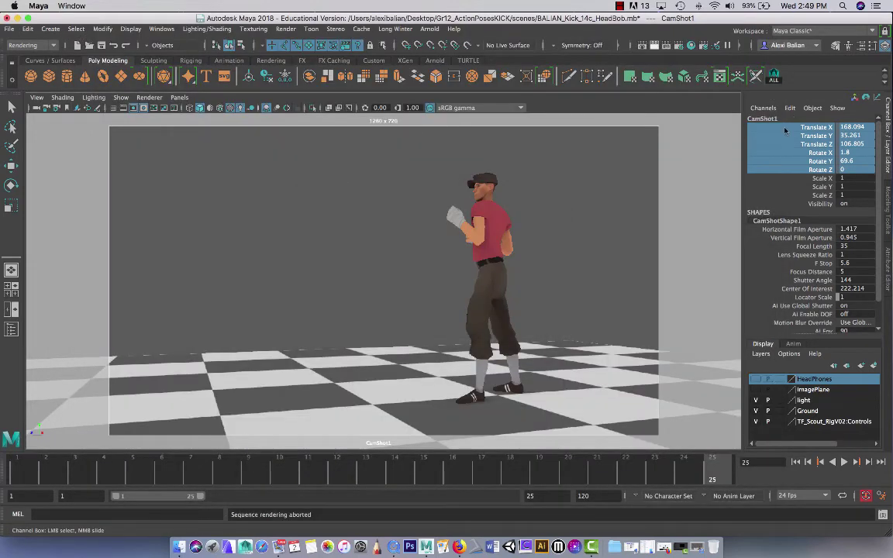
key("q")
left_click(418, 250)
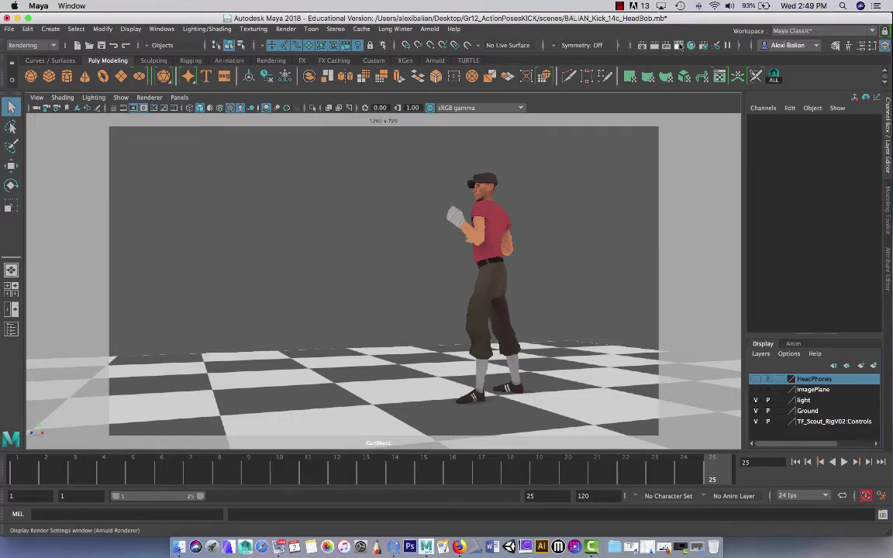
Step: Set the Renderable Camera to CamShot1 in Render Settings and reselect the camera
left_click(678, 45)
left_click(283, 265)
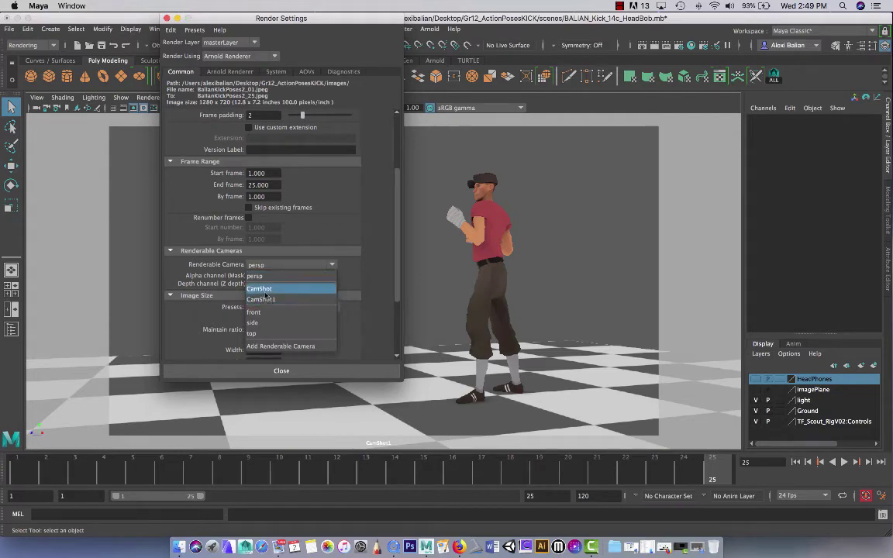
left_click(262, 299)
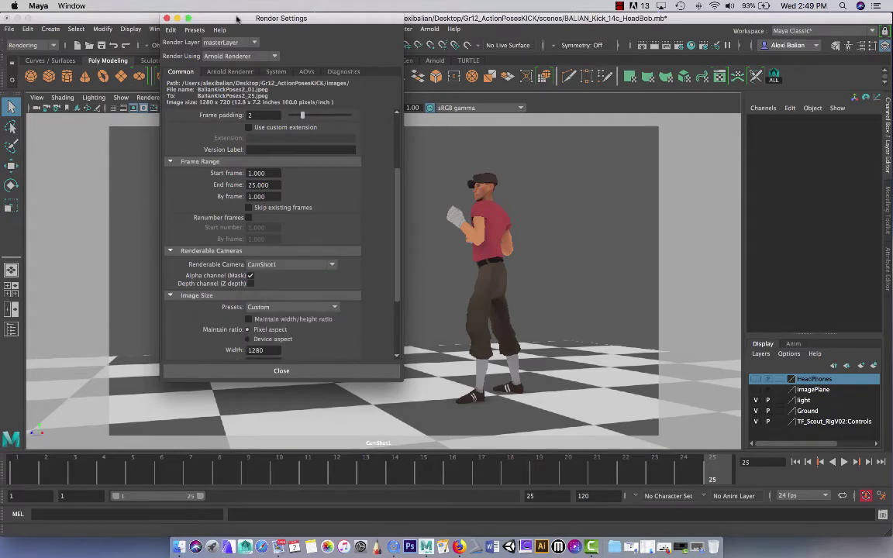
mouse_move(236, 18)
left_mouse_down()
mouse_move(543, 205)
mouse_move(500, 269)
left_mouse_up()
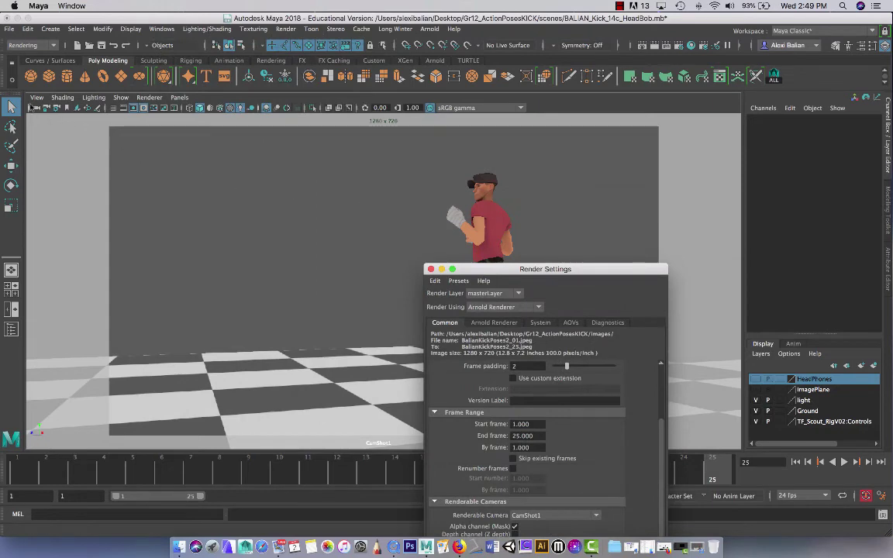
left_click(34, 108)
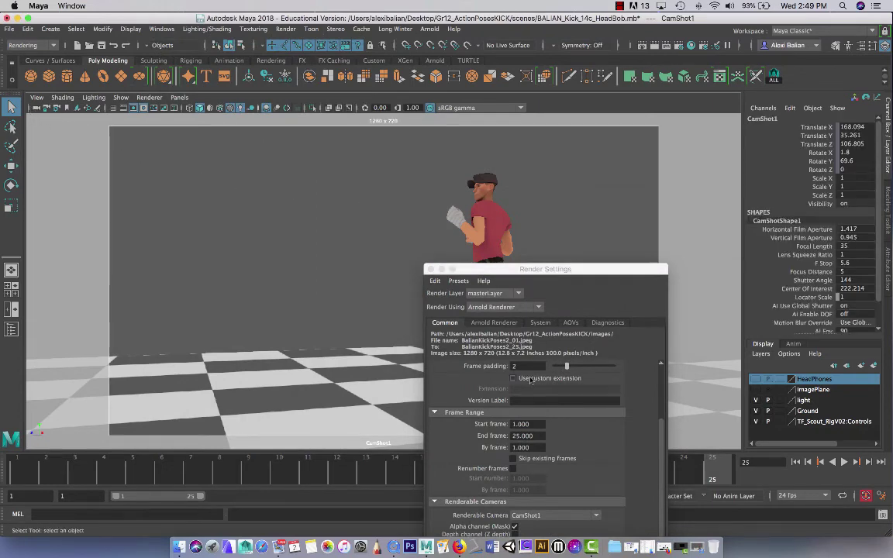
mouse_move(547, 271)
left_mouse_down()
mouse_move(550, 208)
mouse_move(771, 229)
left_mouse_up()
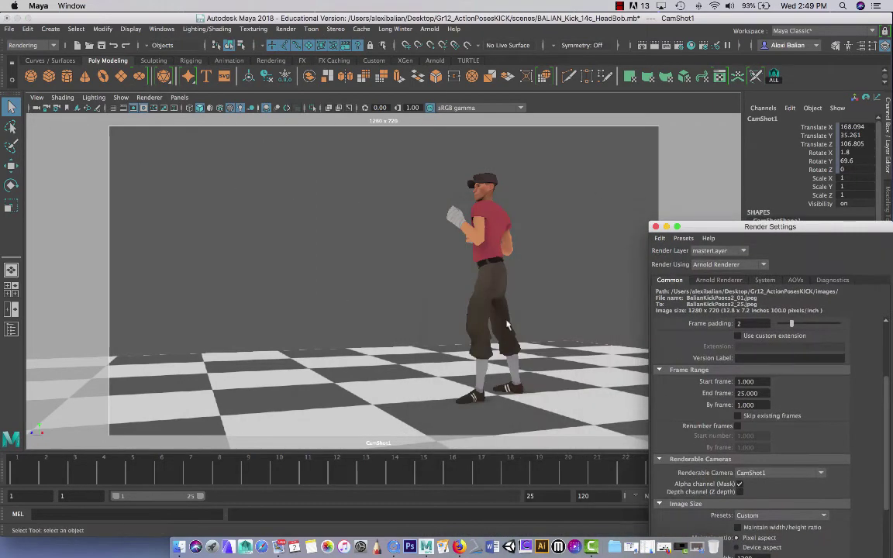
left_click_drag(694, 226, 579, 142)
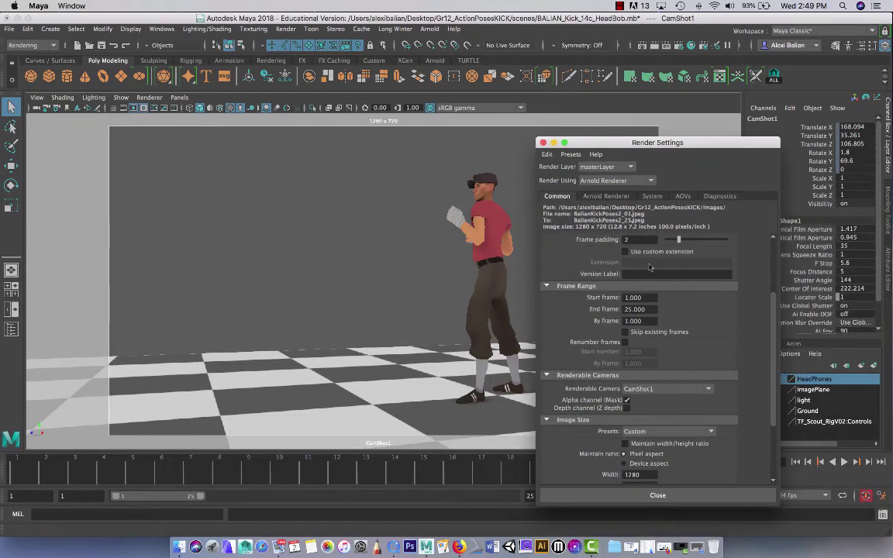
left_click_drag(612, 146, 536, 94)
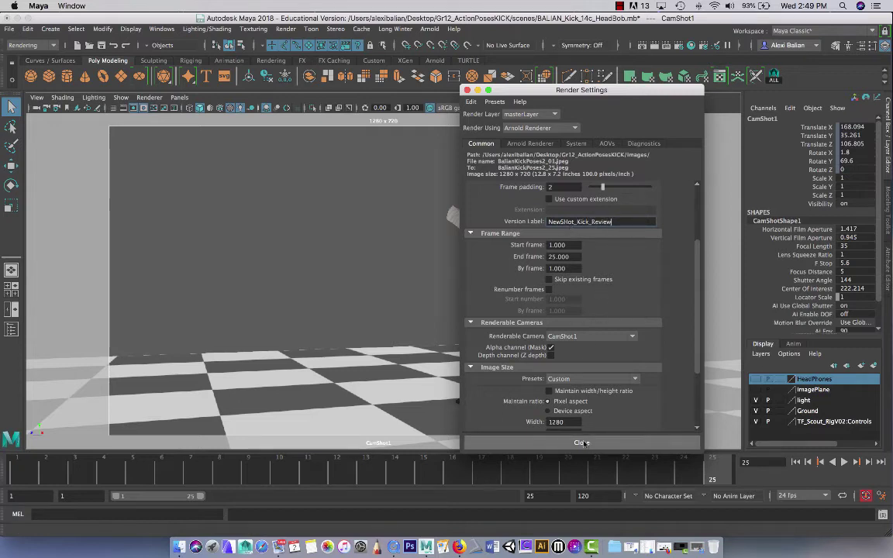
Step: Close Render Settings and start a Render Sequence from CamShot1
left_click(543, 443)
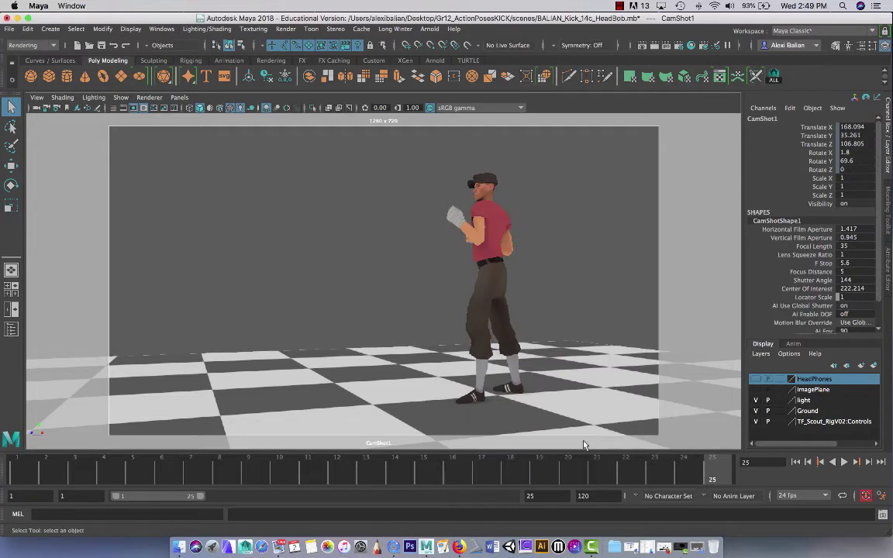
left_click(285, 28)
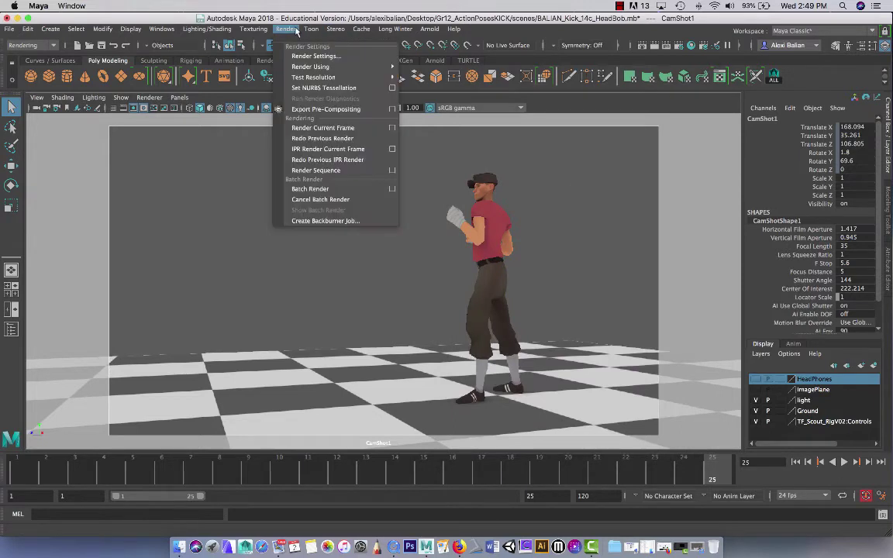
left_click(375, 172)
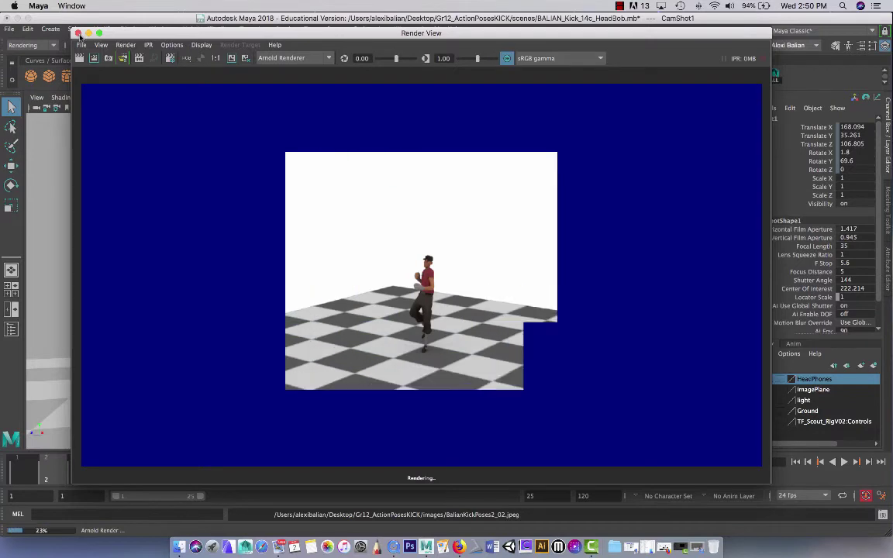
Step: Abort the render, recheck Render Settings, and deselect CamShot1
left_click(79, 33)
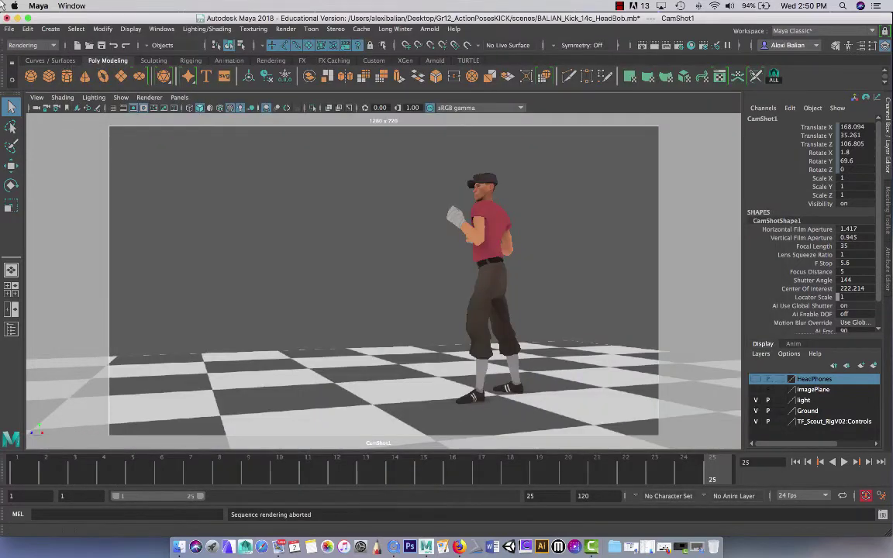
left_click(607, 39)
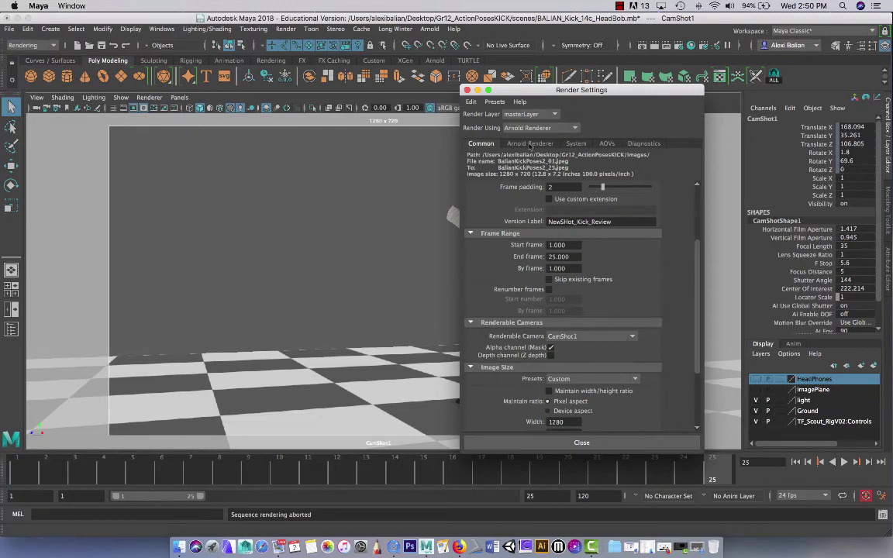
left_click(467, 90)
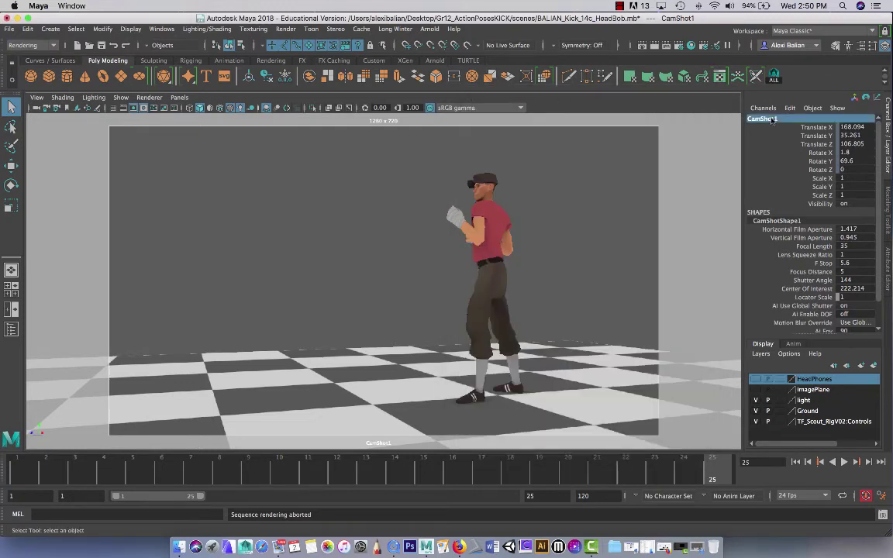
key("w")
left_click(796, 130)
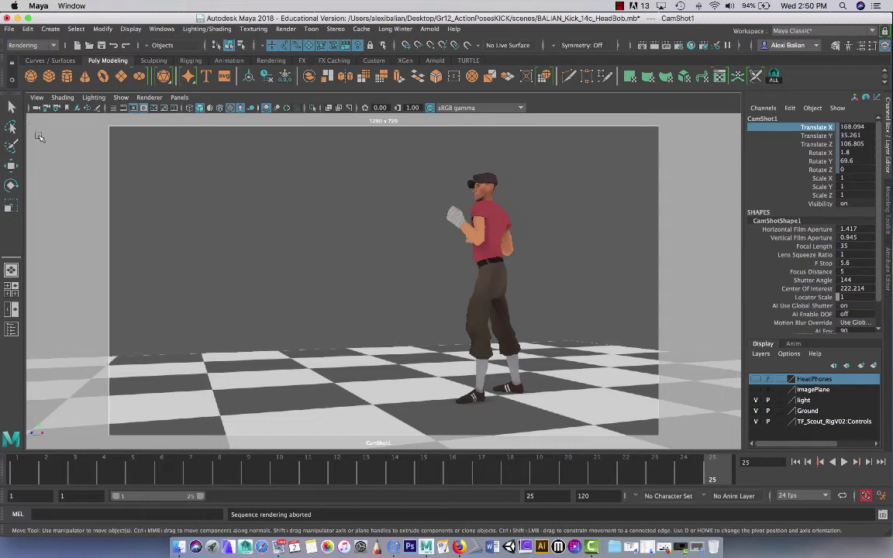
key("q")
left_click(40, 130)
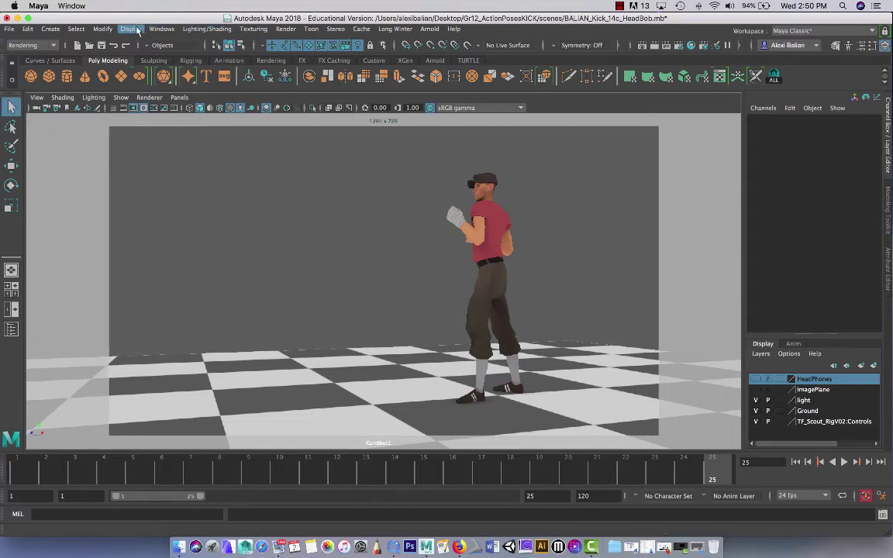
Step: Delete the old CamShot camera in the Outliner and look through CamShot1
left_click(161, 29)
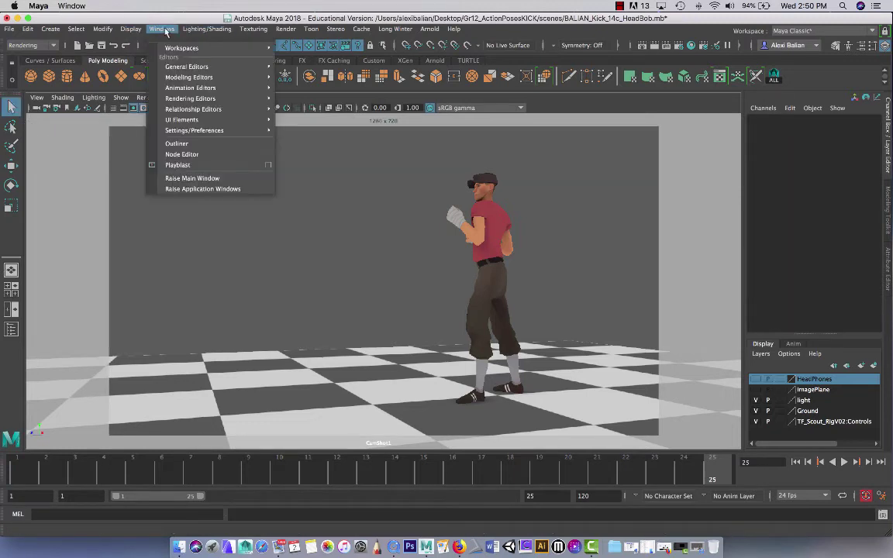
left_click(180, 144)
left_click(219, 166)
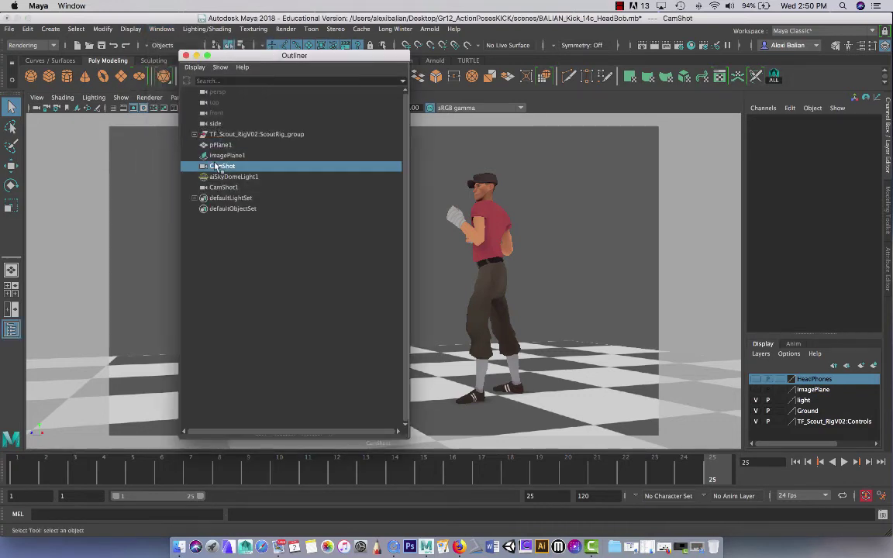
key("Delete")
left_click(221, 176)
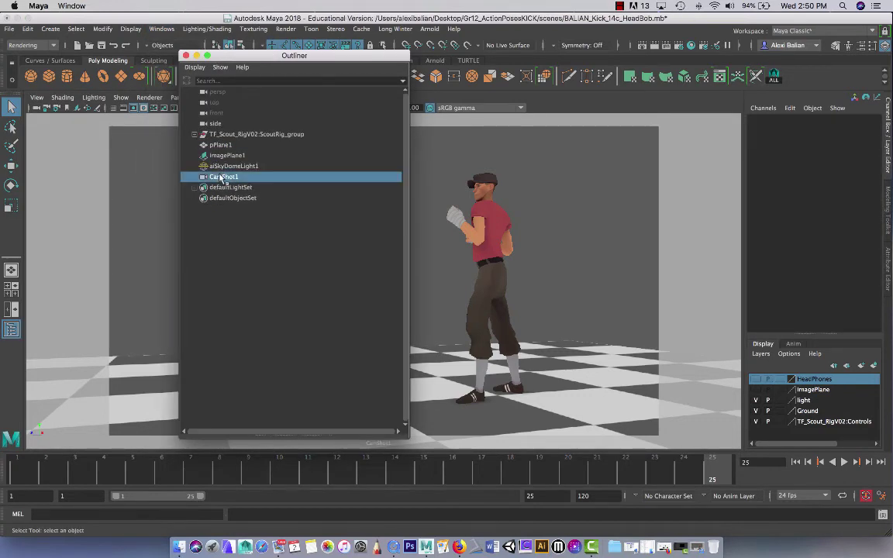
left_click(186, 56)
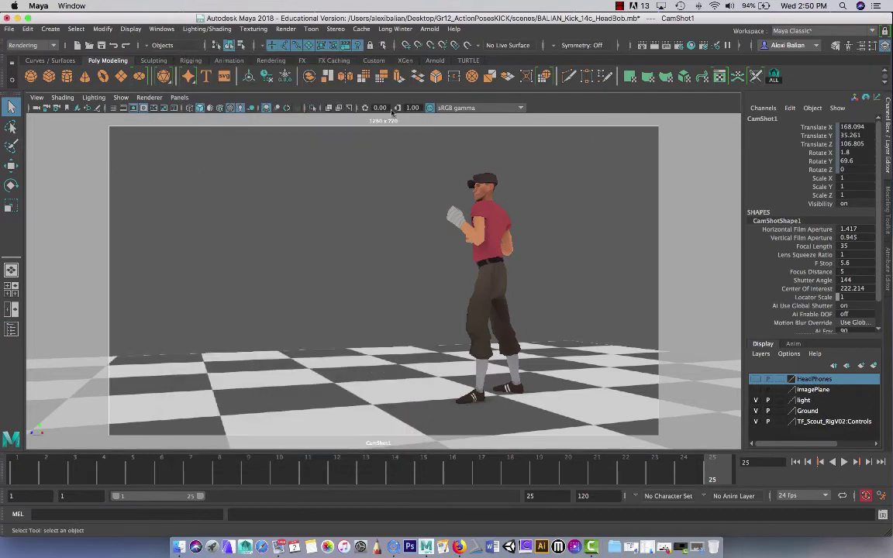
left_click(179, 97)
left_click(192, 140)
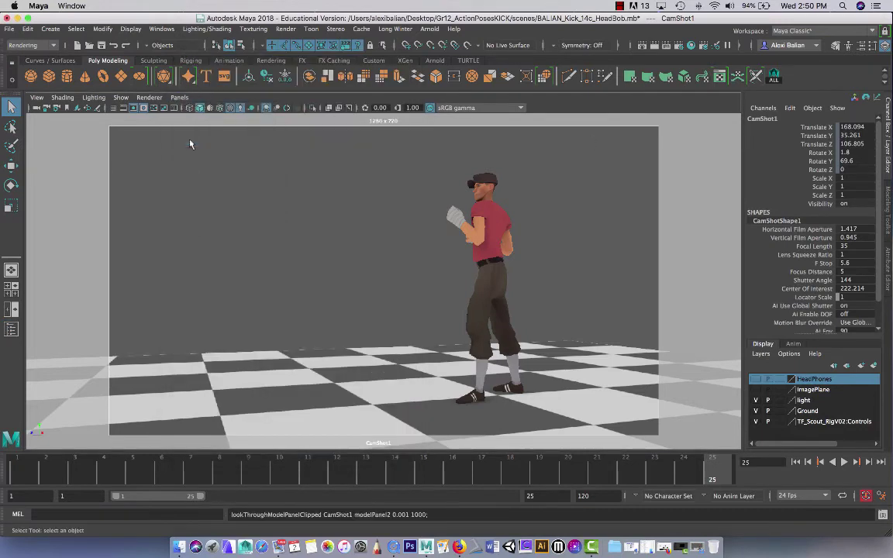
Step: Confirm CamShot1 as the renderable camera and make an Arnold test render of frame 25
left_click(678, 46)
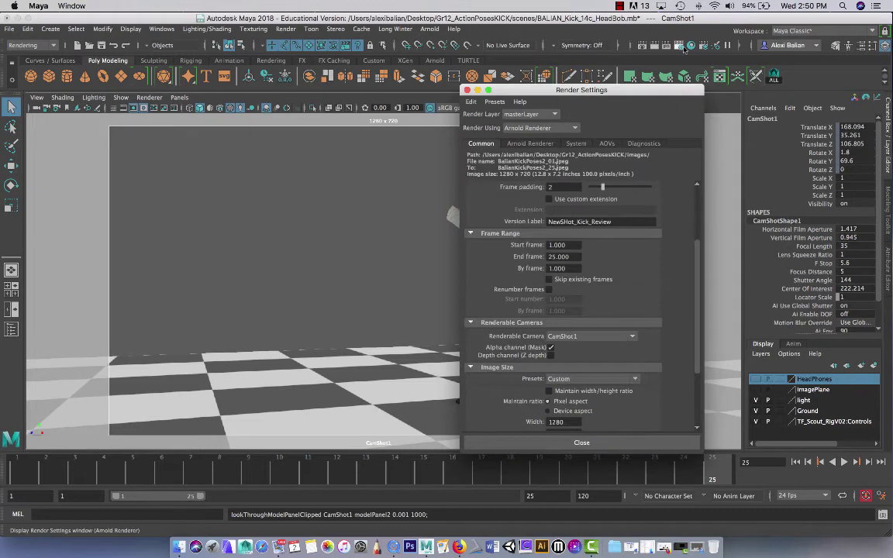
scroll(650, 248, "down", 3)
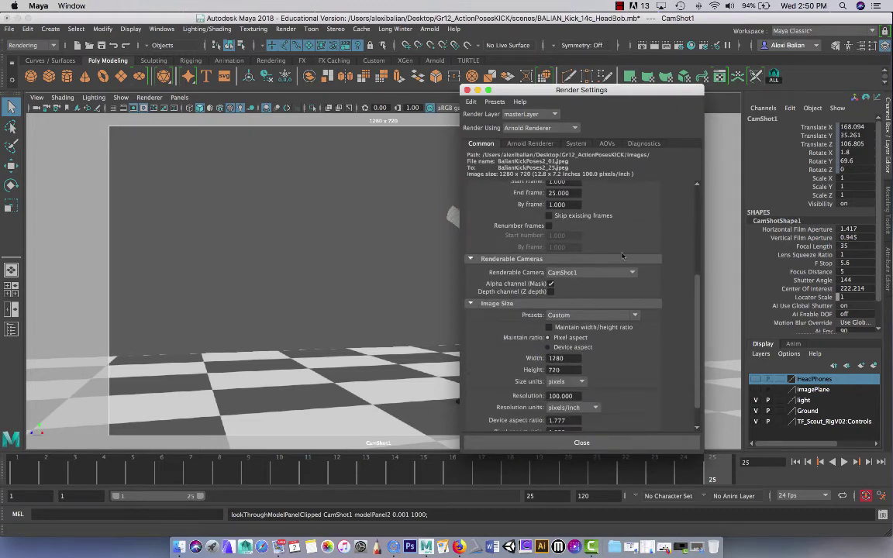
left_click(598, 272)
left_click(593, 285)
left_click(555, 442)
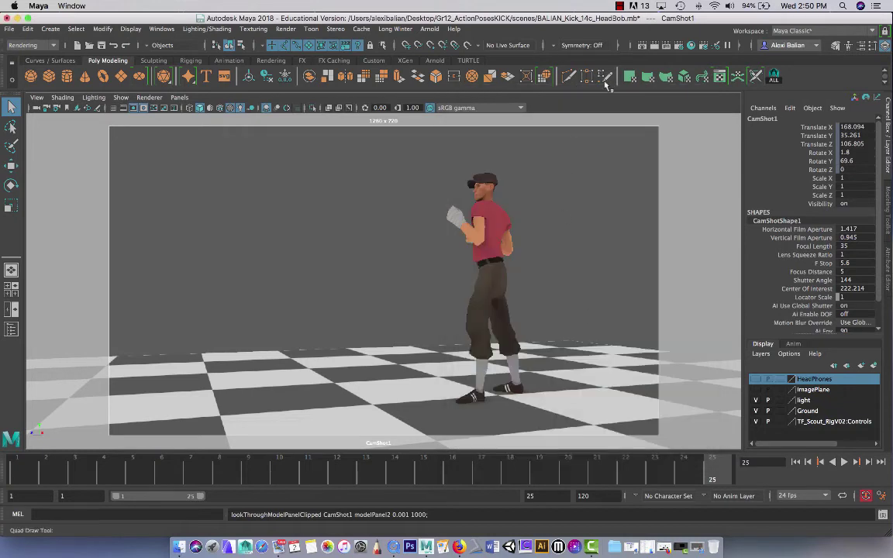
left_click(653, 44)
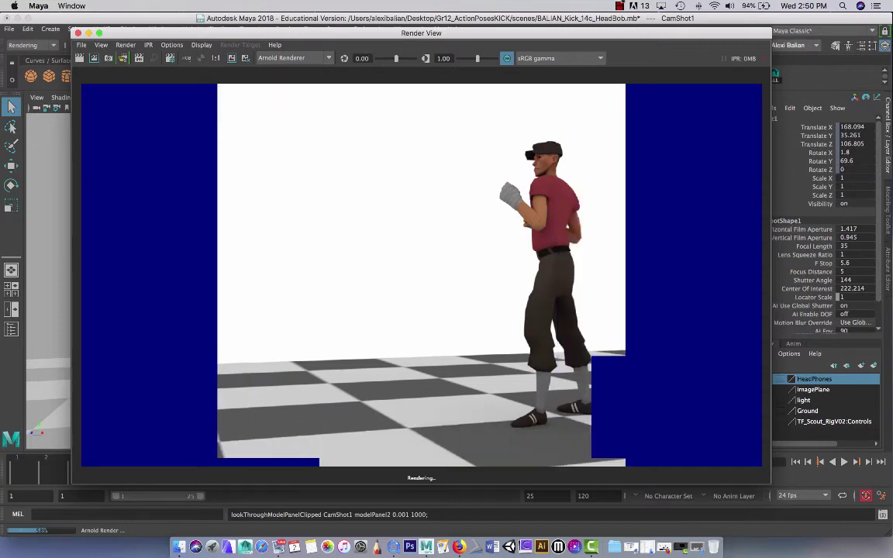
left_click(77, 34)
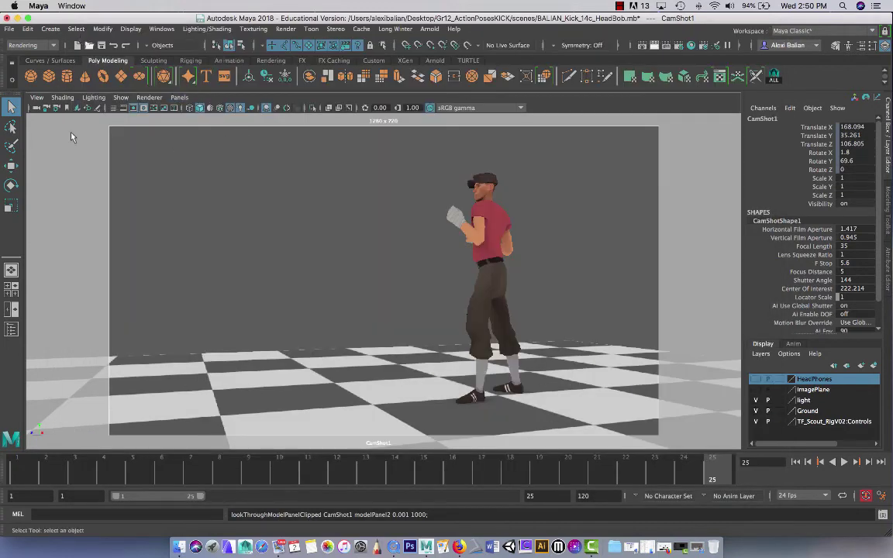
left_click(286, 29)
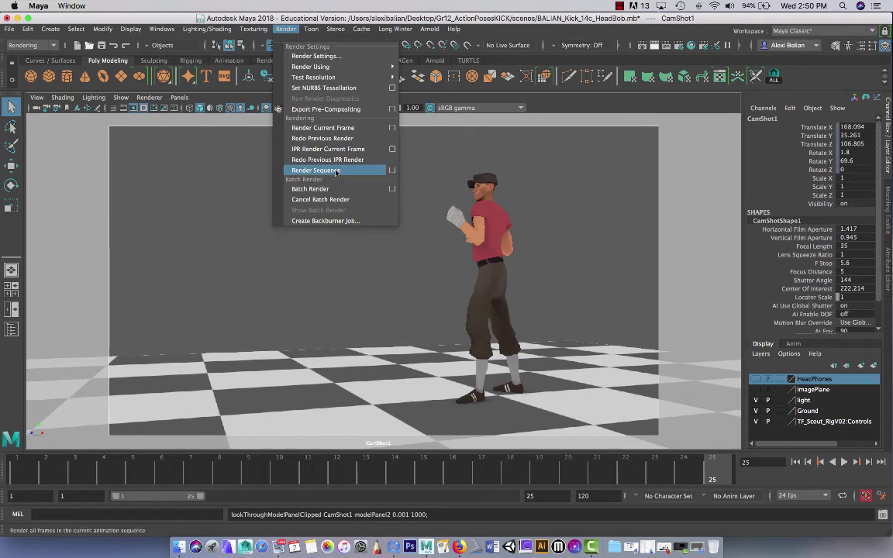
Step: Render all frames of the kick sequence from CamShot1 and let the render finish
left_click(369, 172)
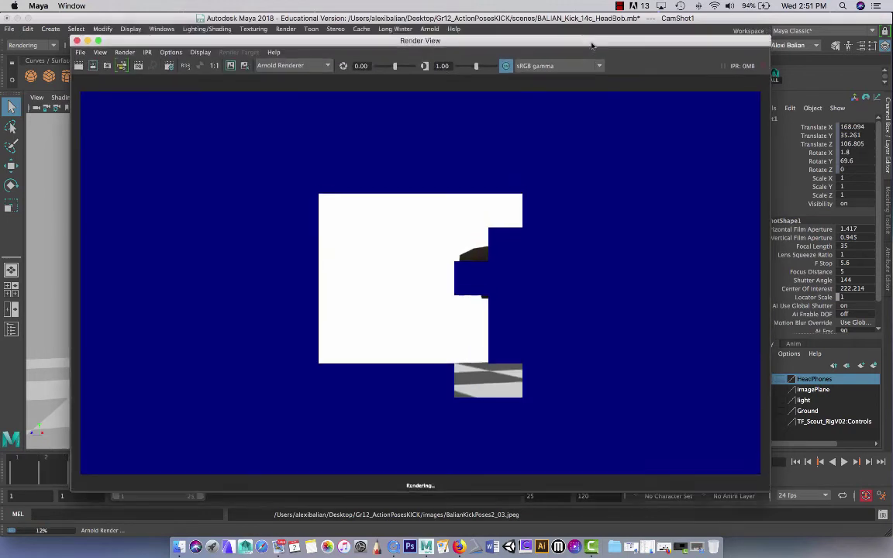
left_click_drag(591, 45, 591, 84)
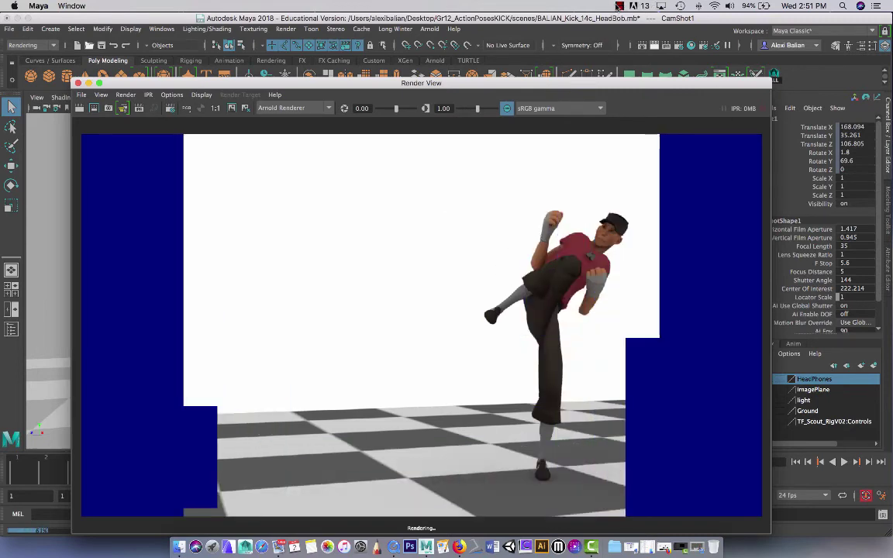
left_click(619, 5)
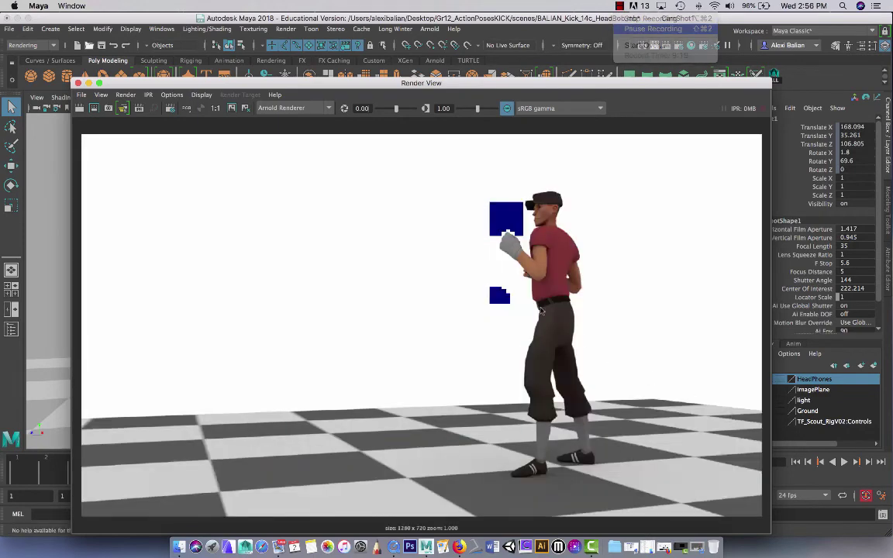
left_click_drag(325, 89, 328, 52)
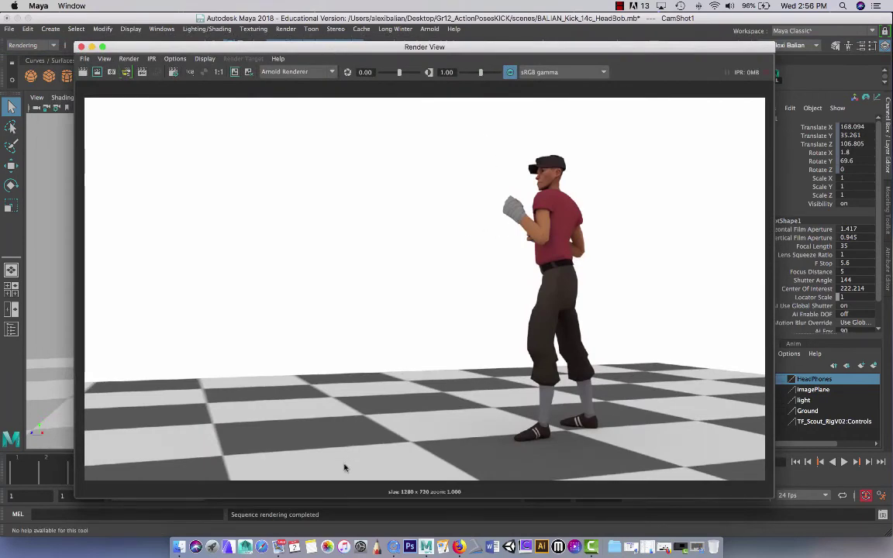
Step: Load BalianKickPoses2_01.jpeg from Gr12_ActionPosesKICK/images as a 24 fps image sequence in QuickTime 7
left_click(393, 547)
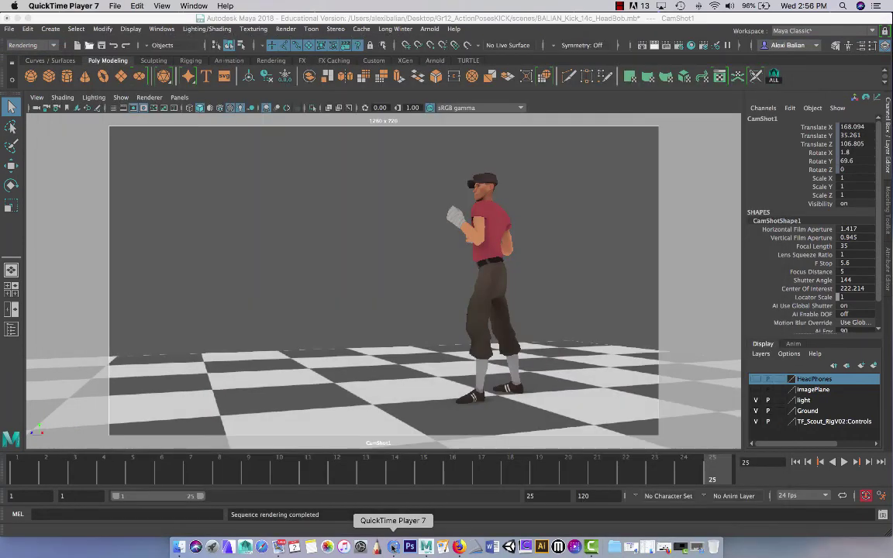
left_click(114, 6)
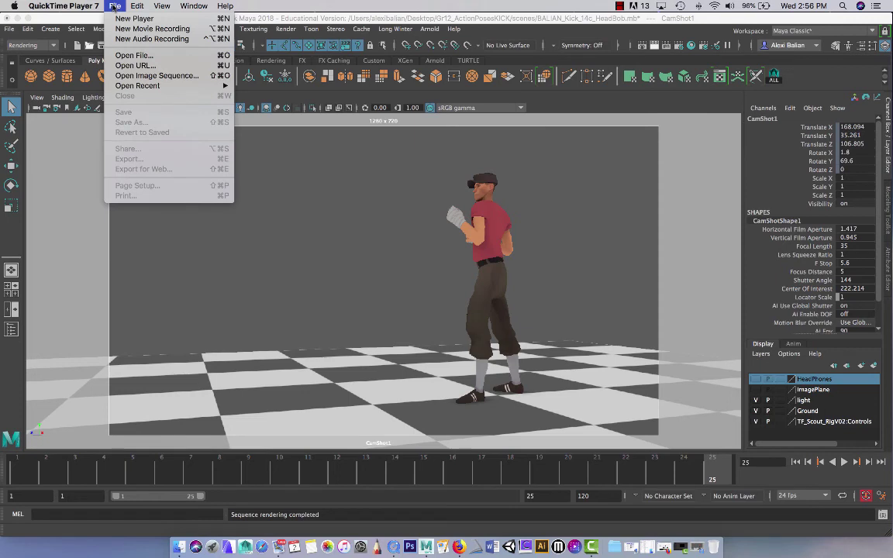
left_click(137, 76)
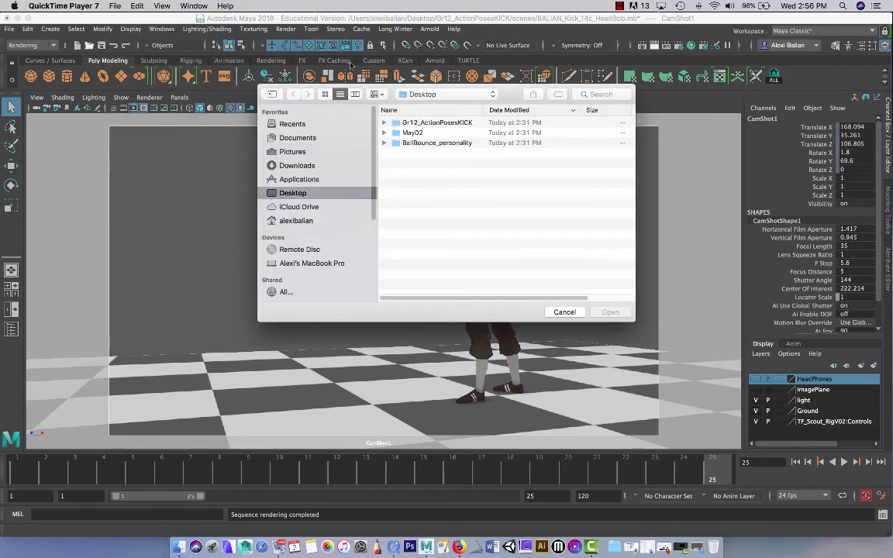
double_click(406, 123)
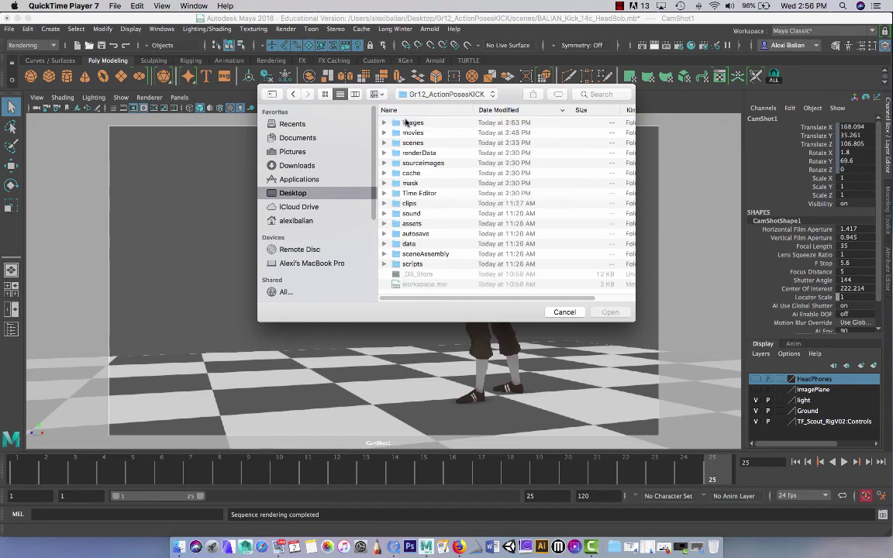
double_click(396, 124)
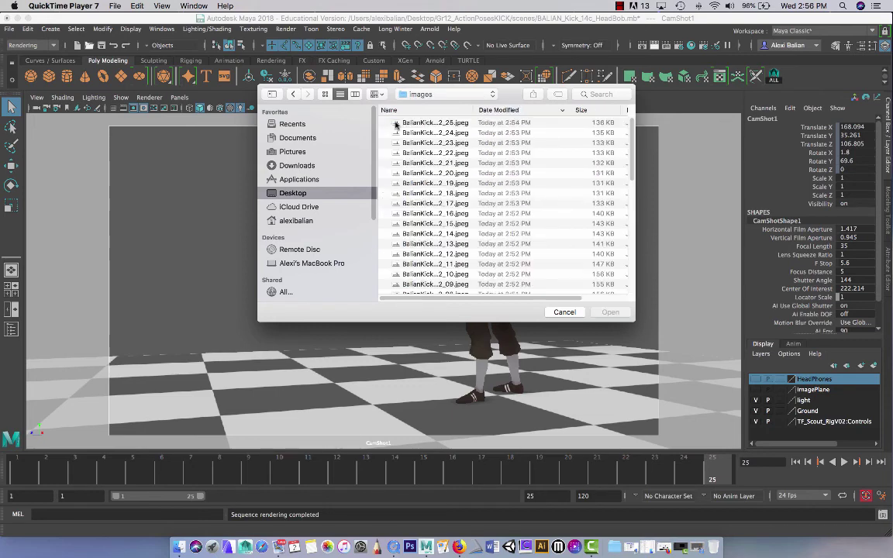
left_click_drag(634, 325, 812, 447)
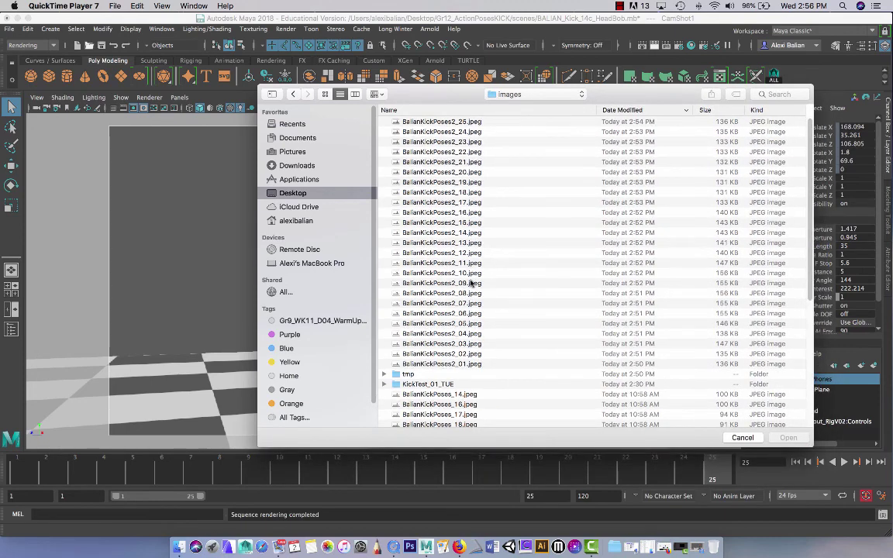
left_click(446, 364)
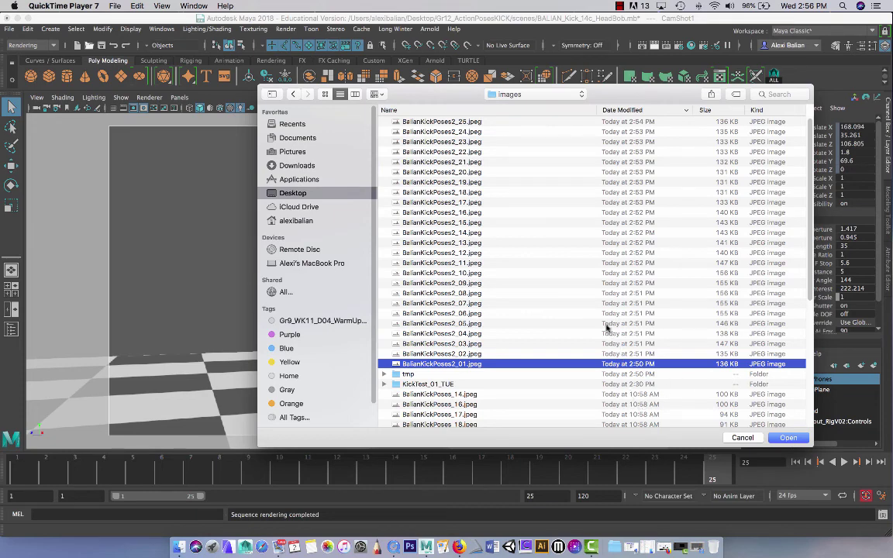
left_click(802, 439)
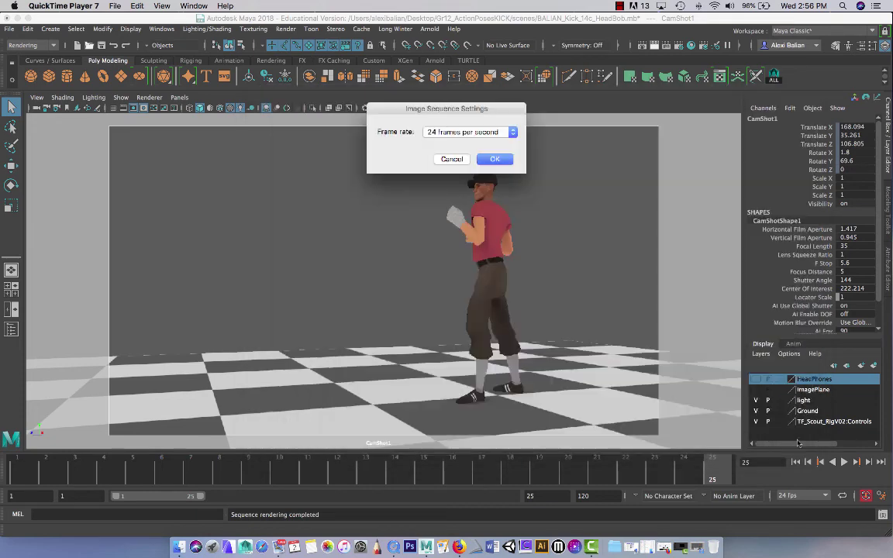
left_click(496, 161)
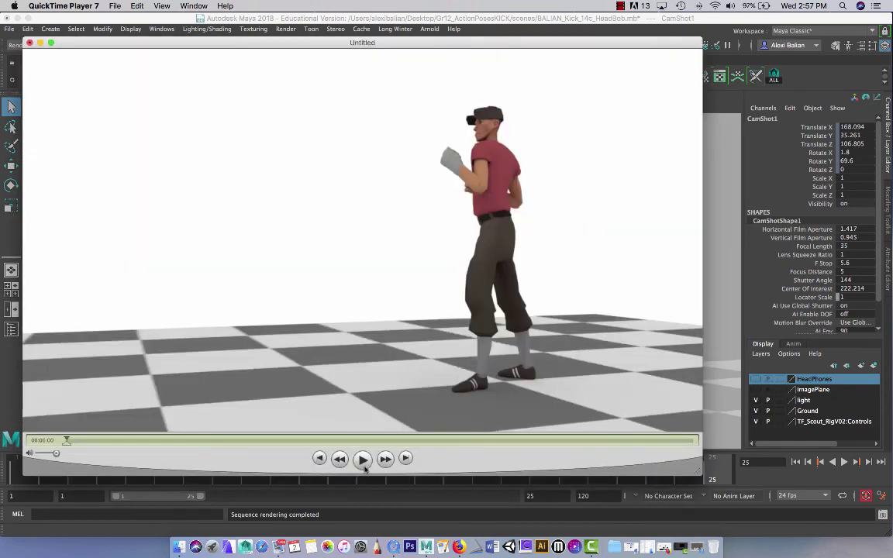
Step: Preview the kick movie and save it as self-contained Balian_KickCycle_02.mov in the images folder
left_click(363, 459)
left_click(362, 458)
key("super+s")
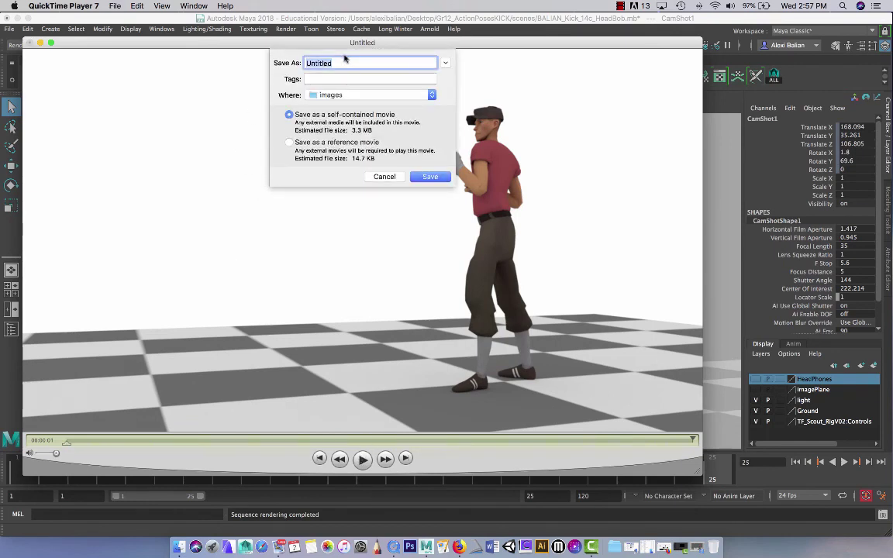
type("Balian_")
type("KickCycle_02")
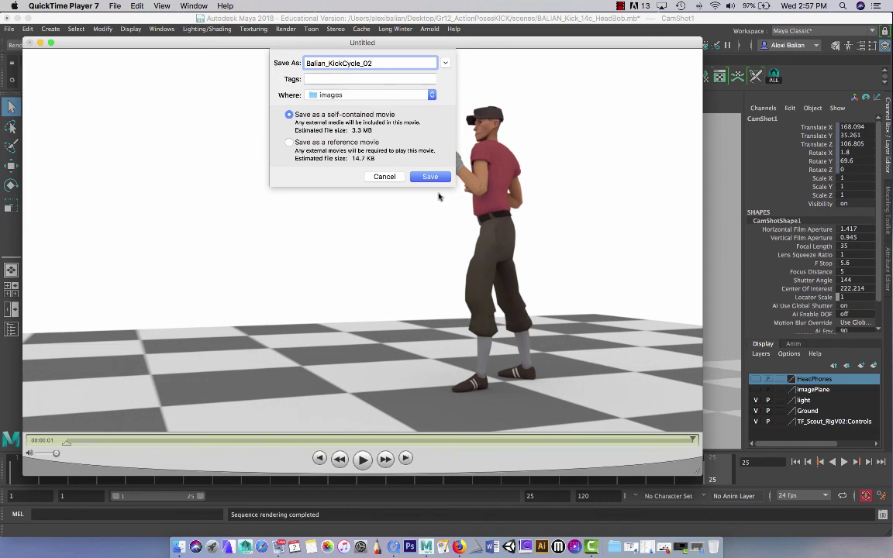
left_click(427, 176)
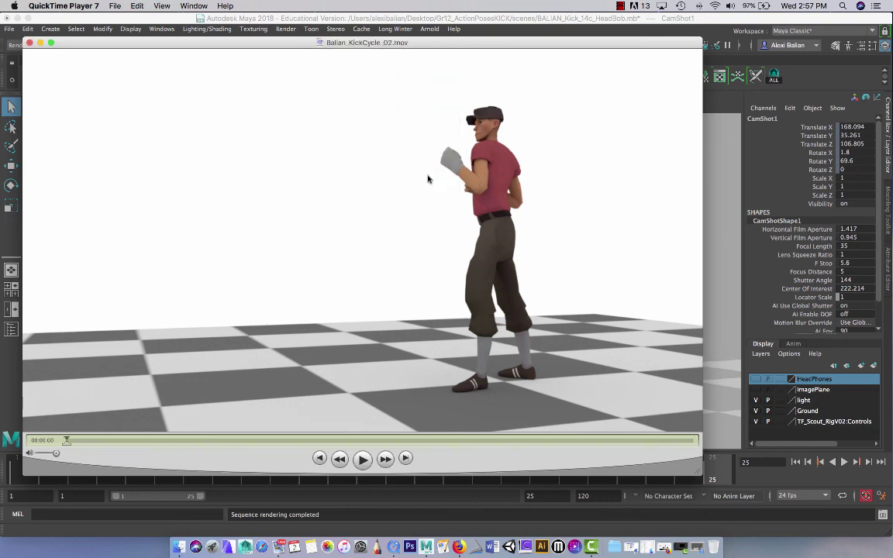
mouse_move(288, 44)
left_mouse_down()
mouse_move(396, 32)
mouse_move(377, 28)
left_mouse_up()
left_click(620, 6)
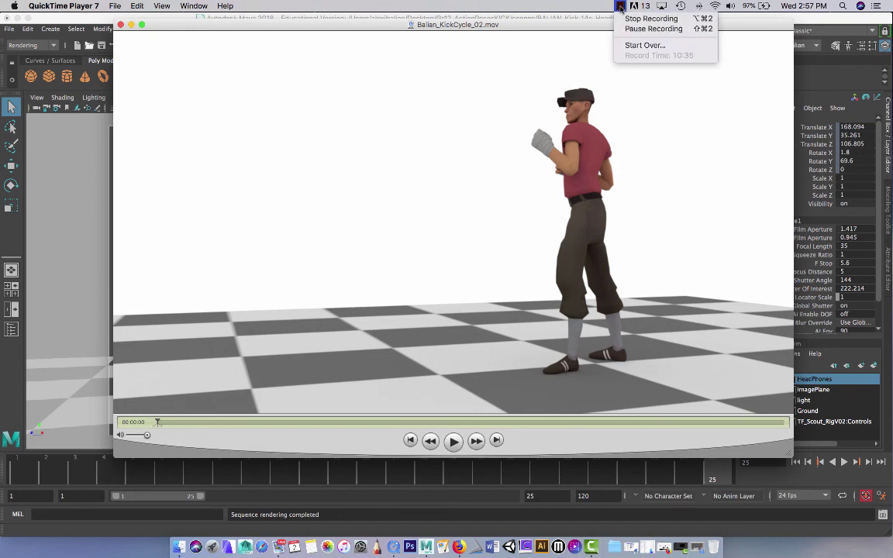